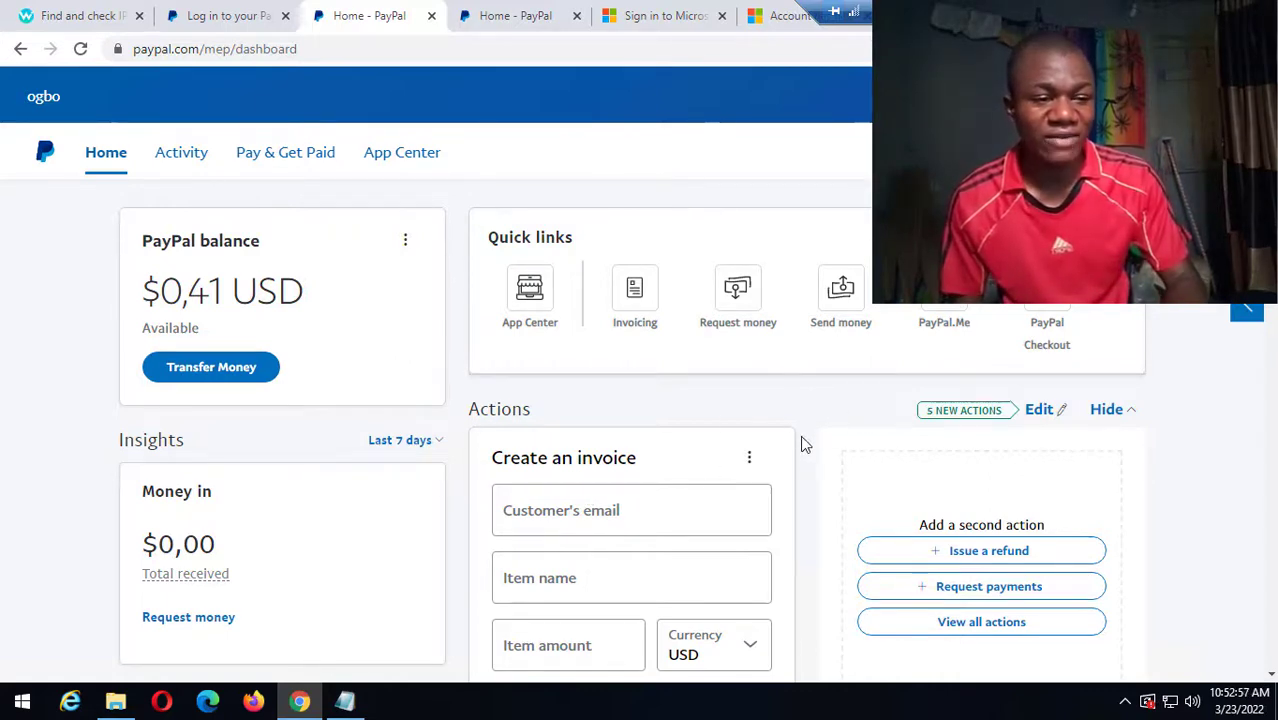
# Enter the customer's e-mail address in the Create an invoice card.
pyautogui.scroll(-7, 803, 443)
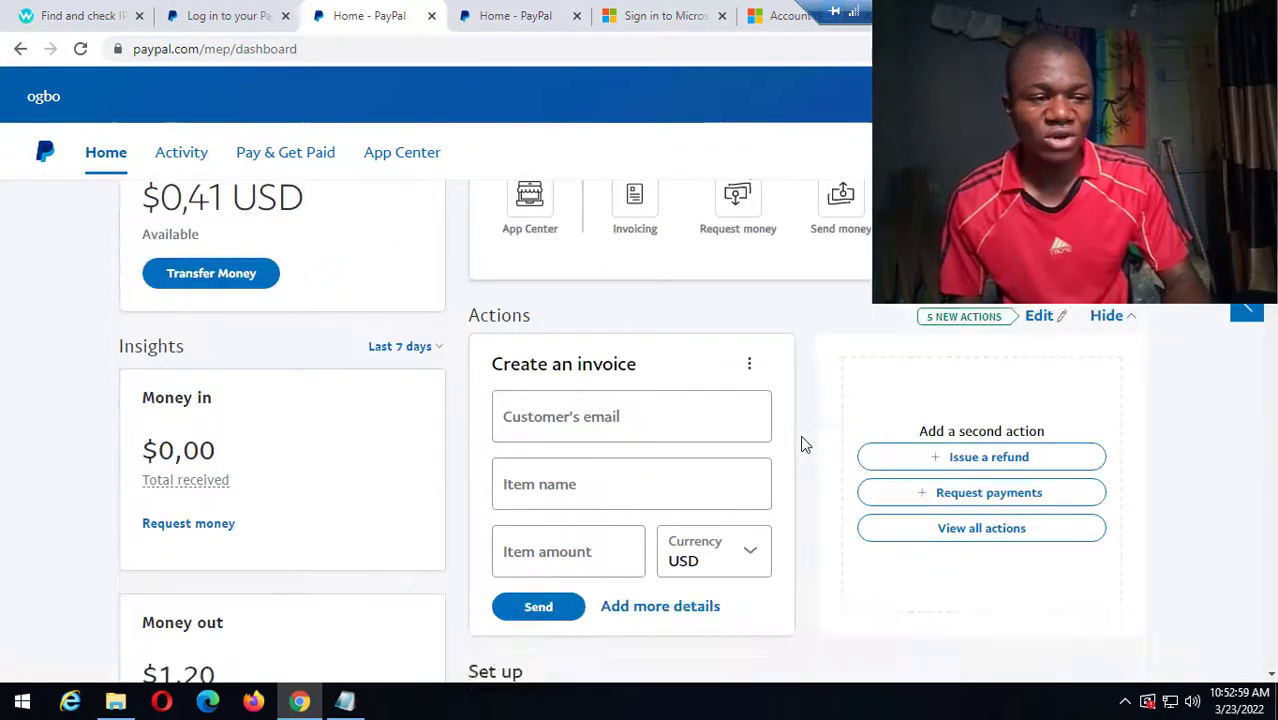
pyautogui.scroll(2, 803, 443)
pyautogui.scroll(5, 803, 443)
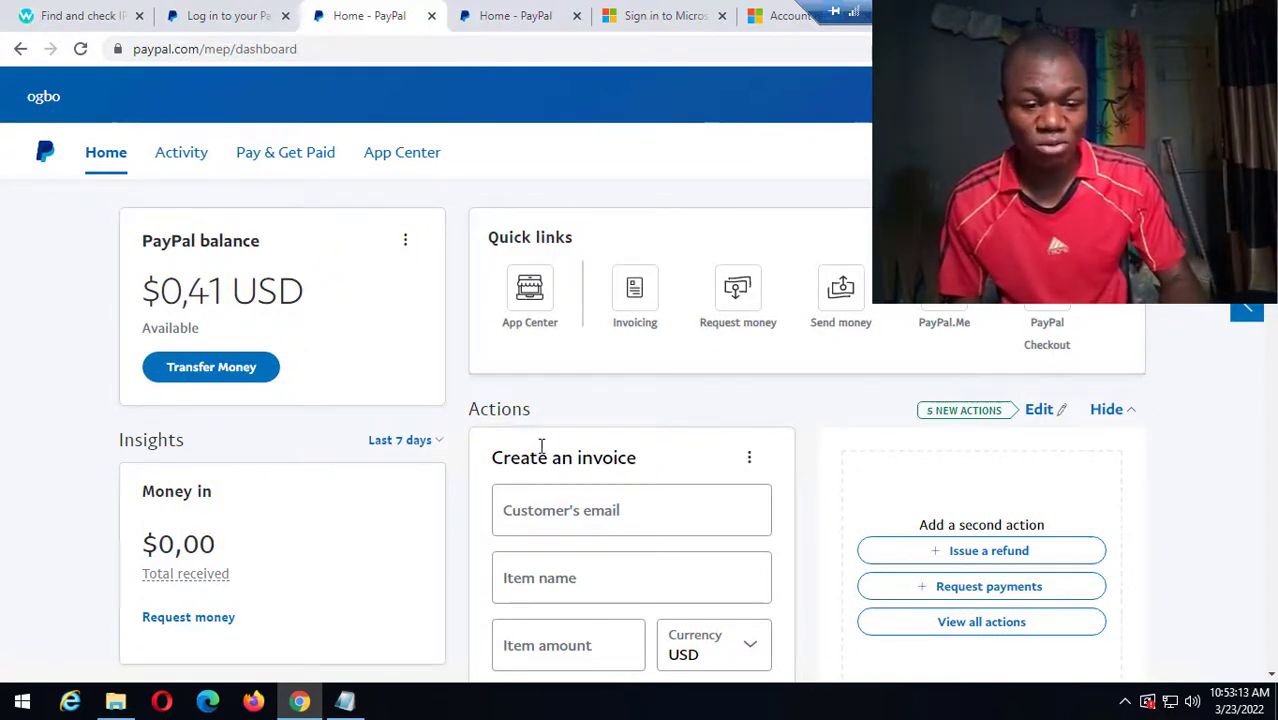
pyautogui.doubleClick(589, 418)
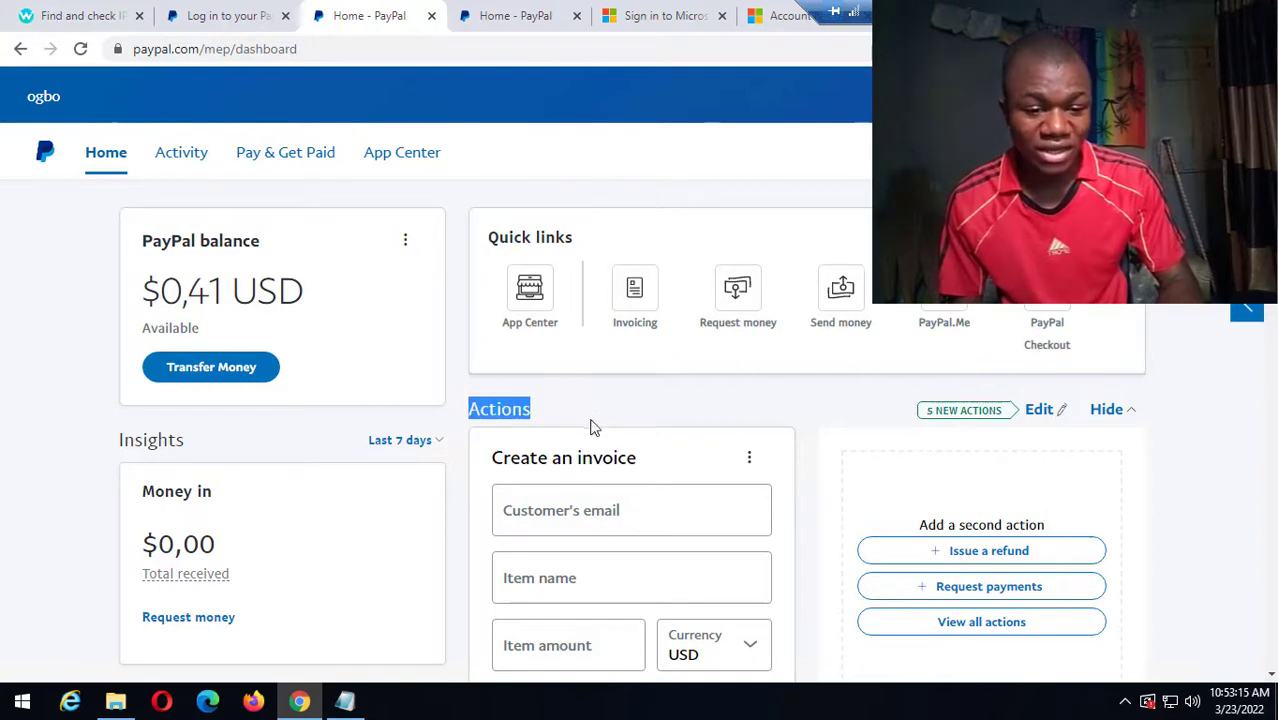
pyautogui.tripleClick(702, 461)
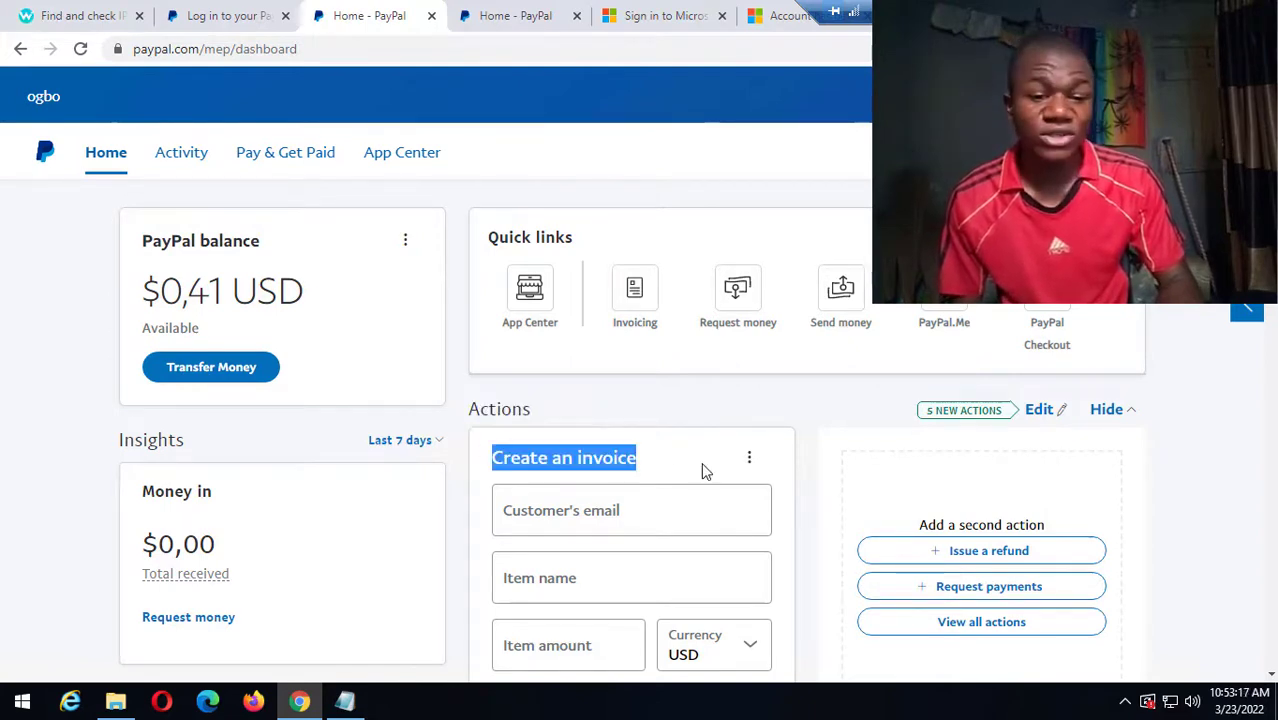
pyautogui.click(528, 518)
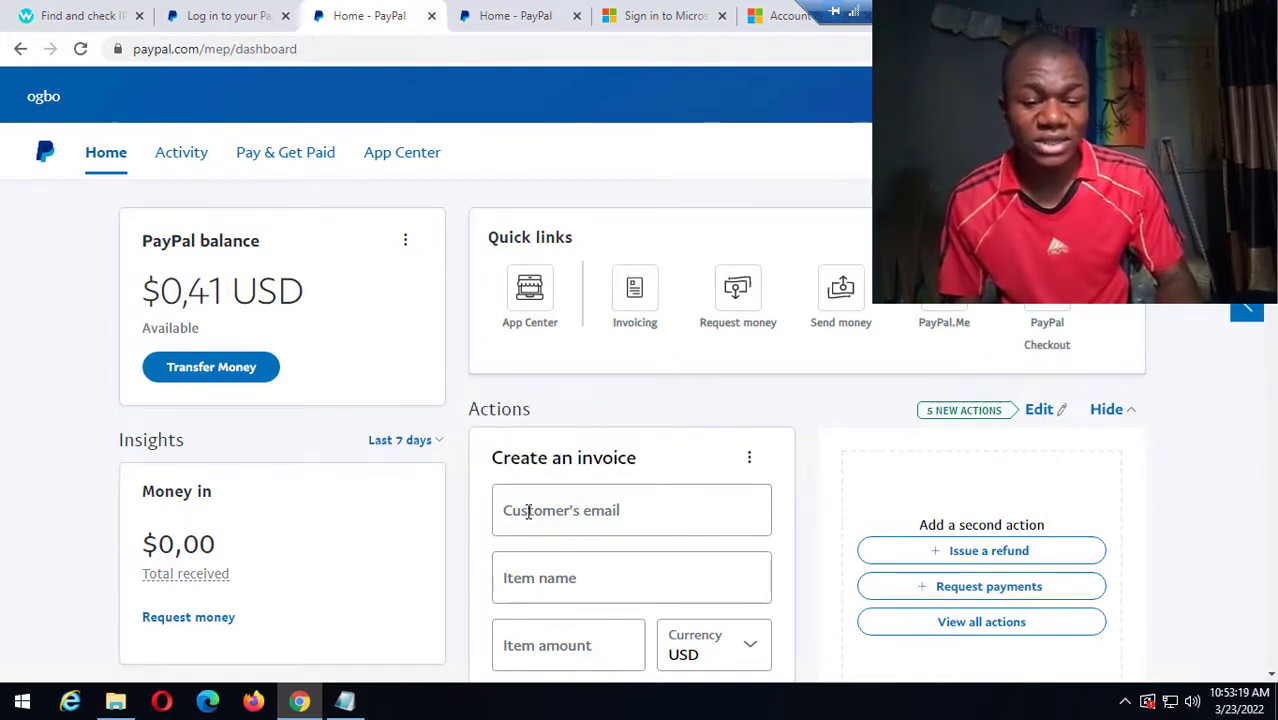
pyautogui.click(528, 511)
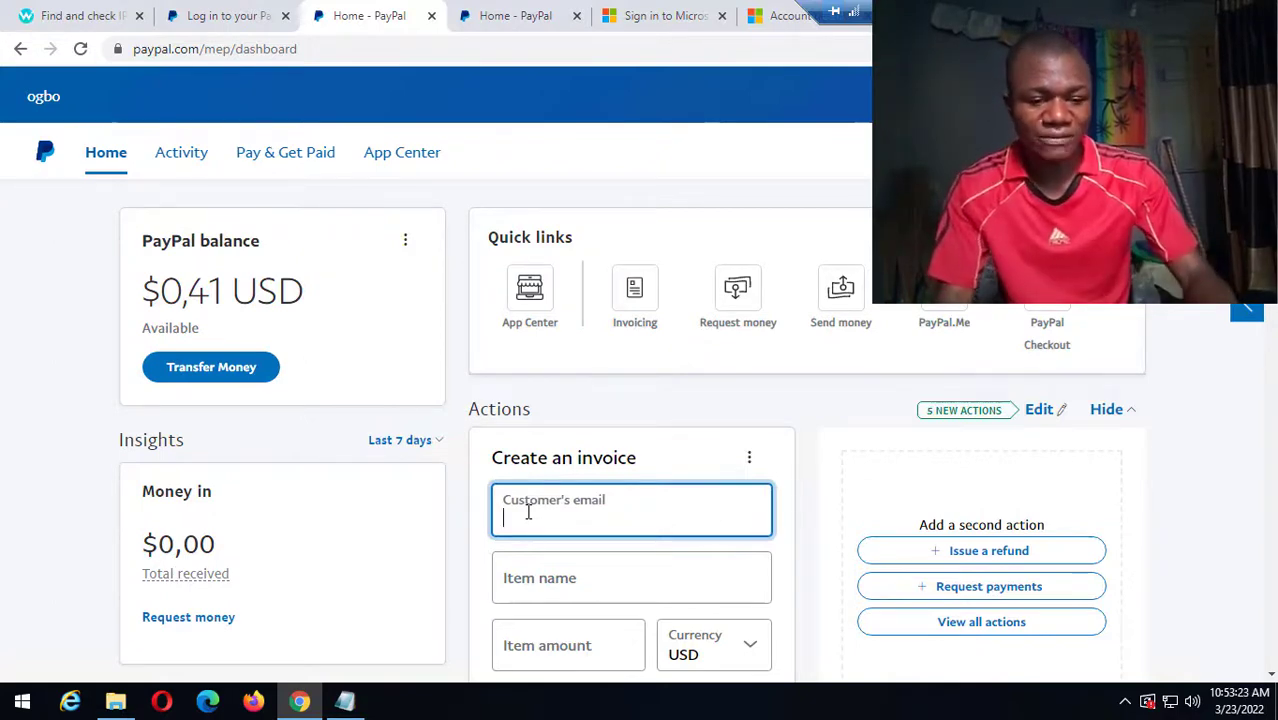
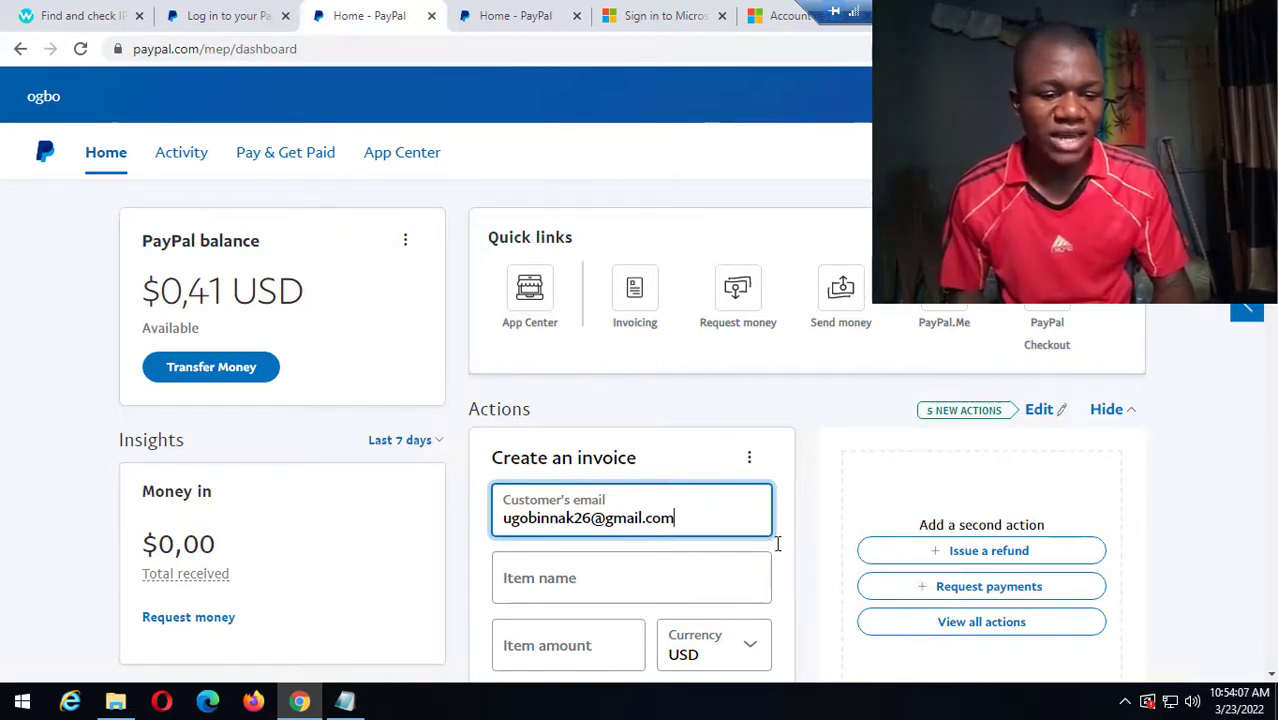
pyautogui.click(779, 551)
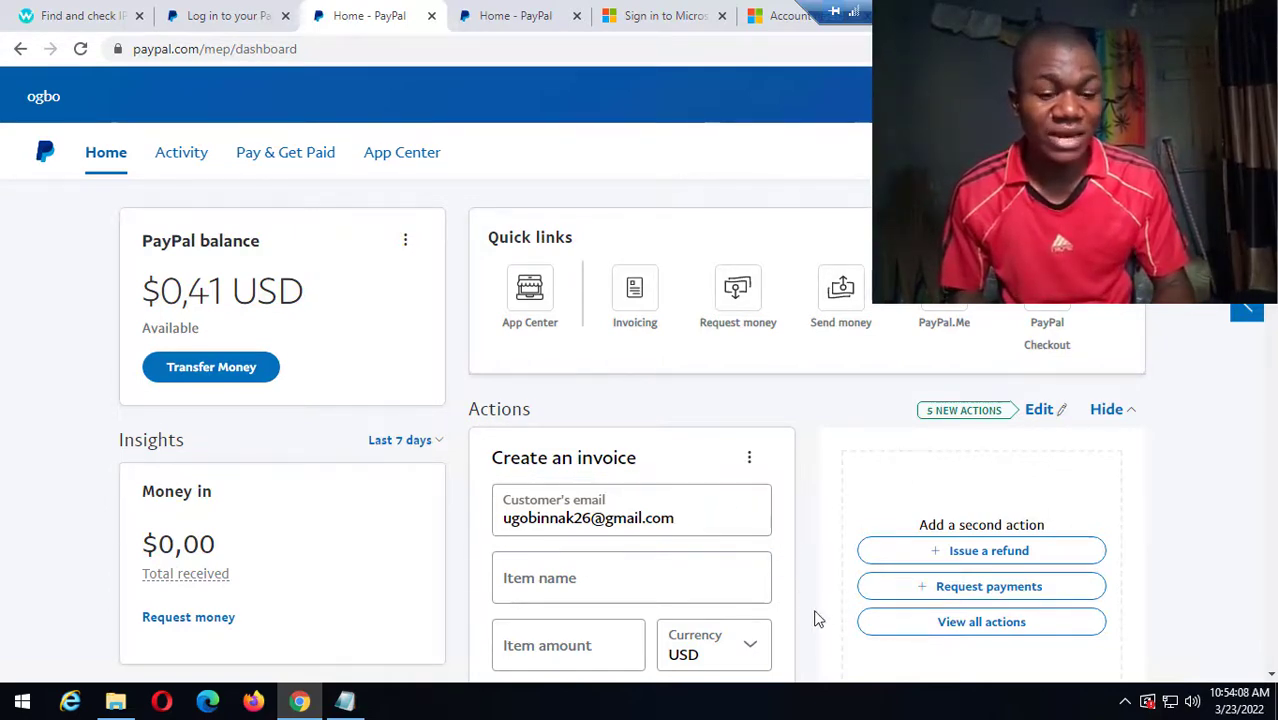
# Fill in the item name 'service' with an amount of $10 USD.
pyautogui.click(606, 578)
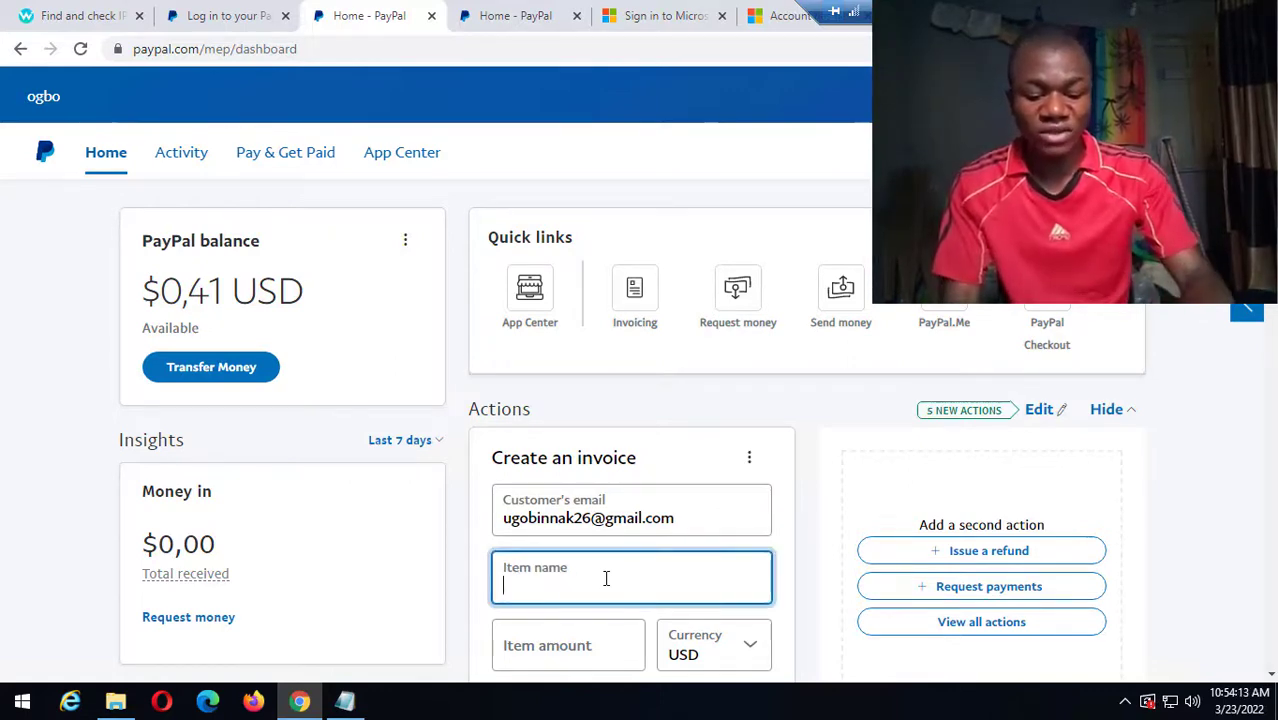
pyautogui.write('service')
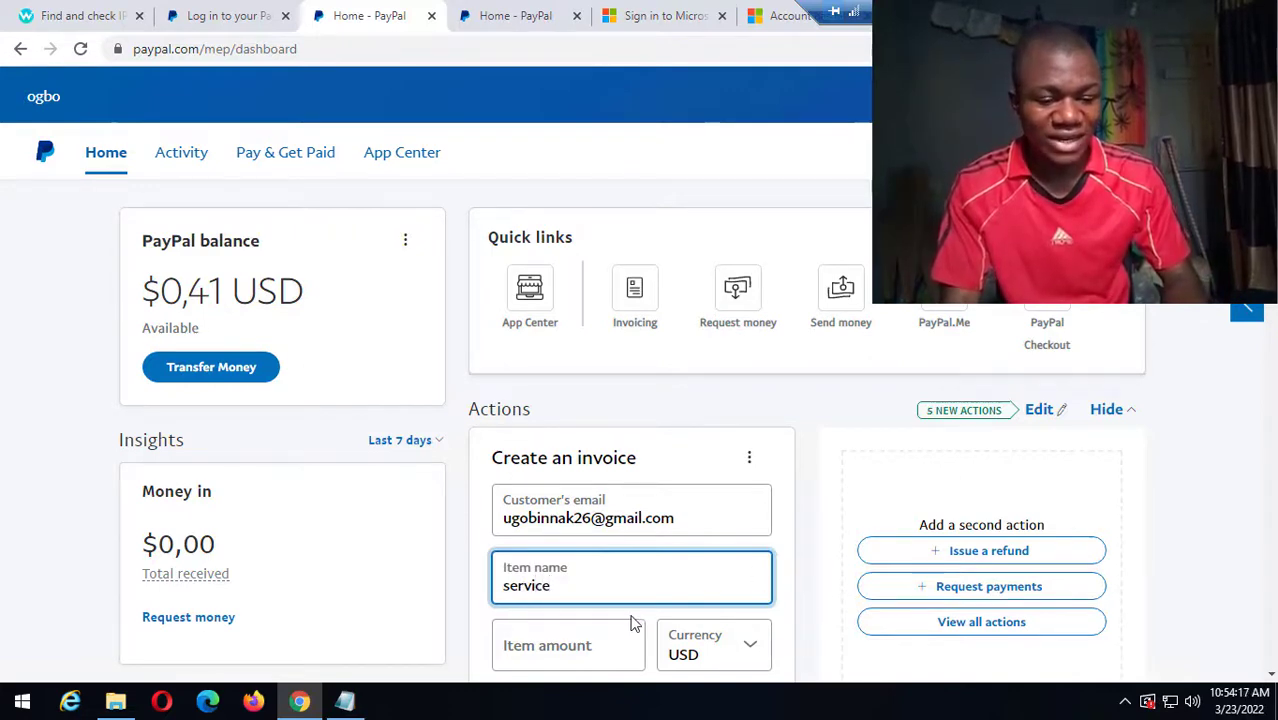
pyautogui.click(563, 647)
pyautogui.click(563, 647)
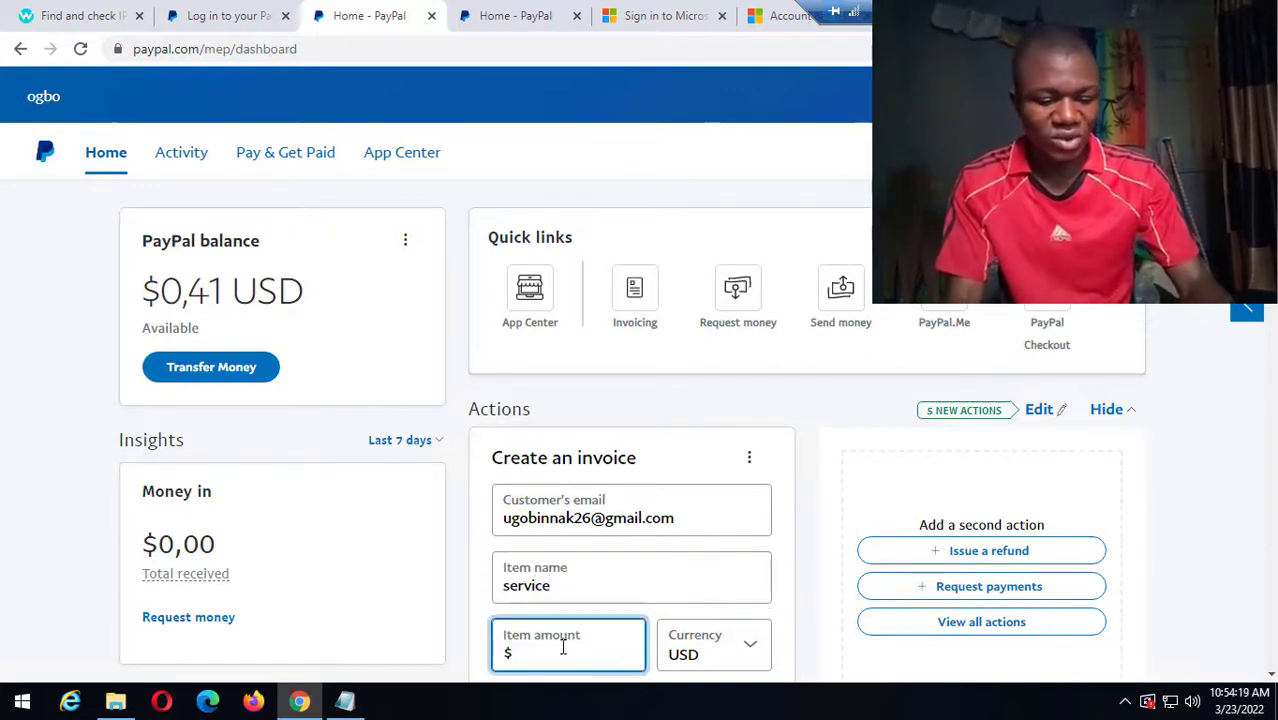
pyautogui.click(474, 592)
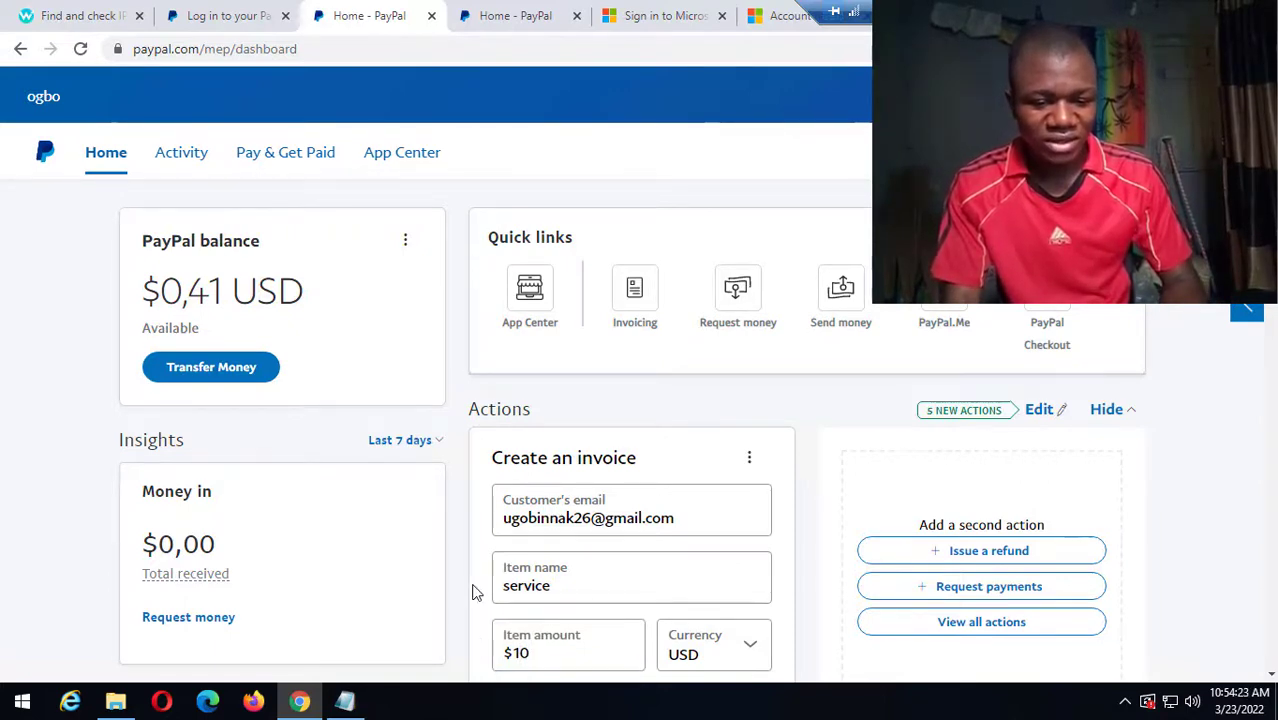
pyautogui.scroll(-1, 474, 592)
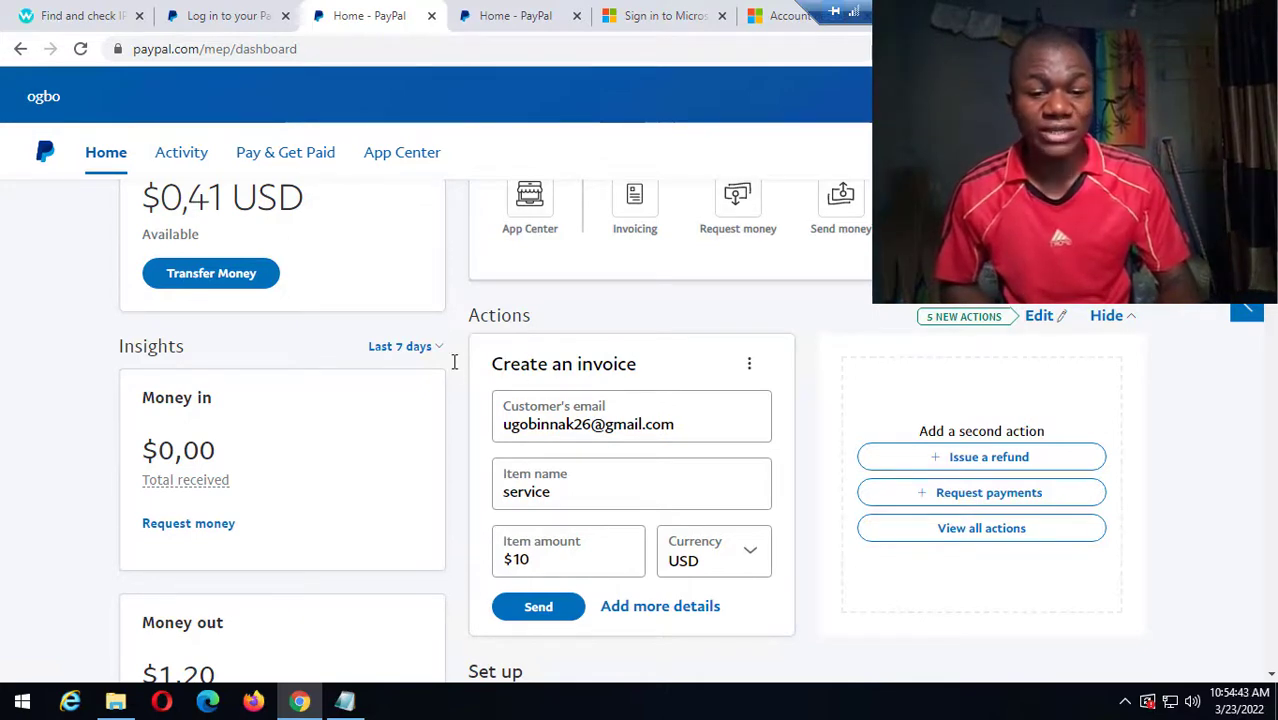
# Scroll the dashboard down to Money requested, At a glance and the unpaid invoice notice.
pyautogui.scroll(1, 656, 331)
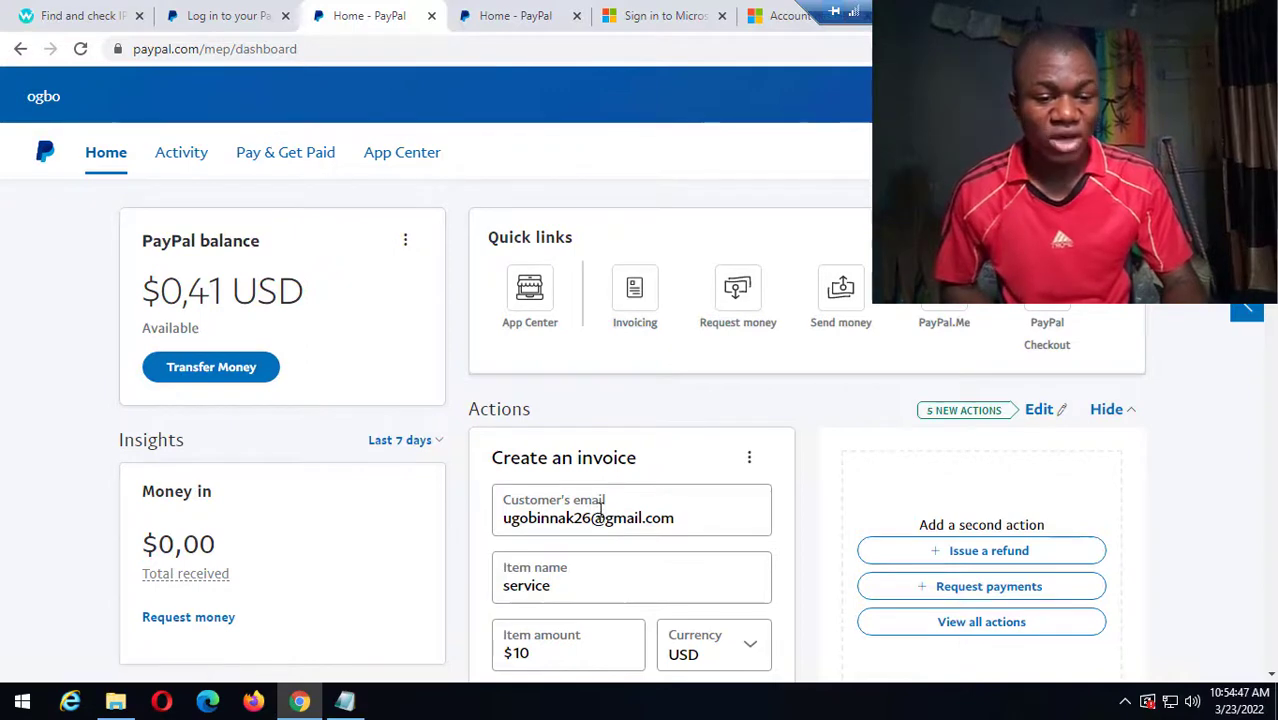
pyautogui.scroll(-4, 599, 509)
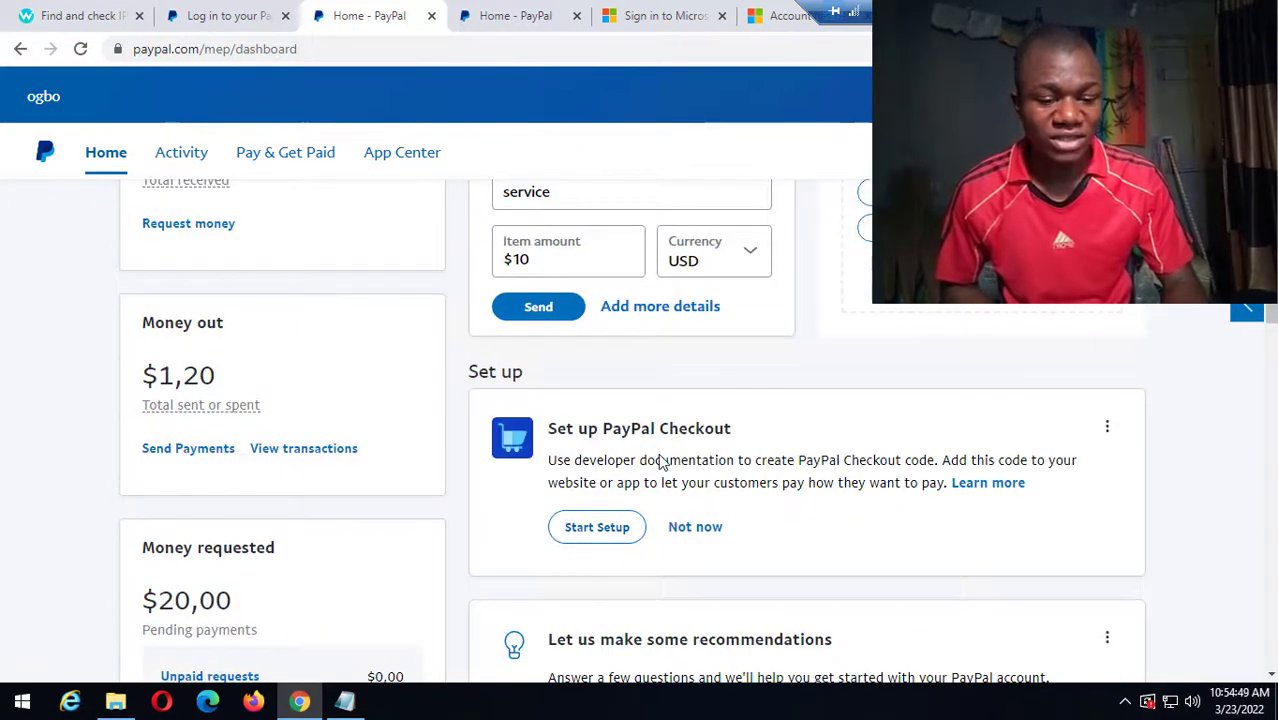
pyautogui.scroll(-3, 659, 462)
pyautogui.scroll(-4, 659, 462)
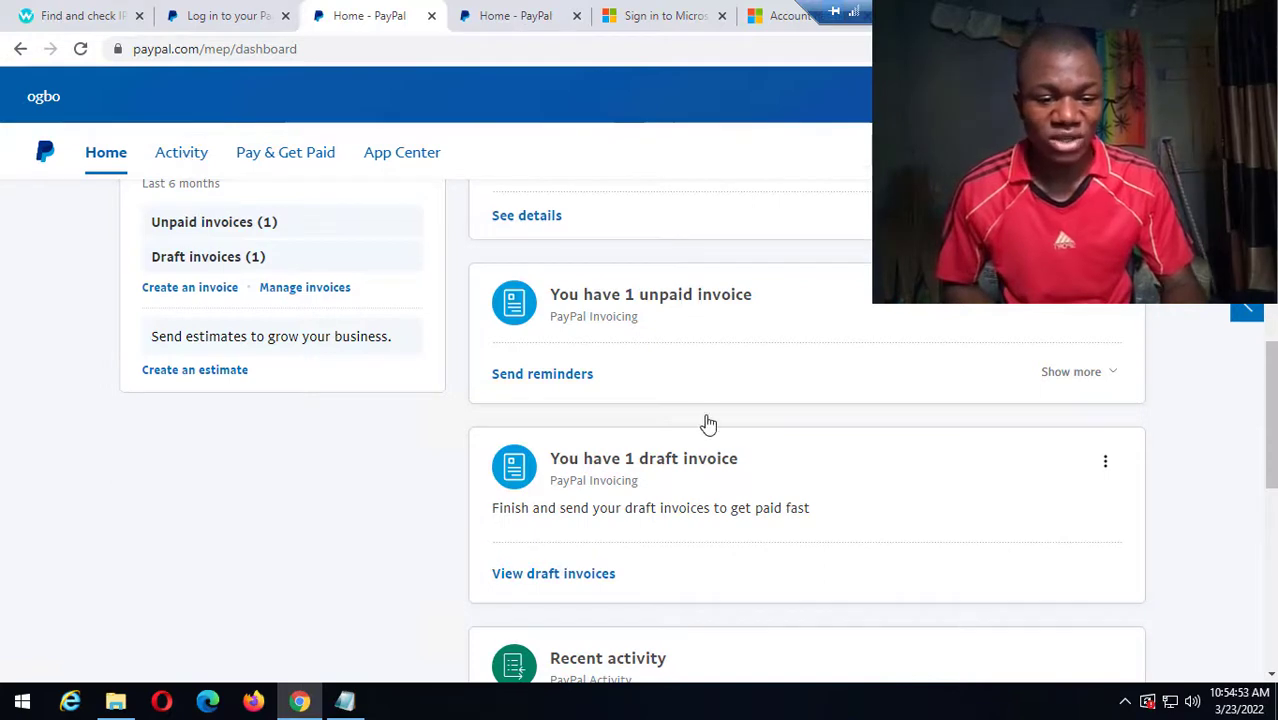
pyautogui.scroll(-5, 739, 542)
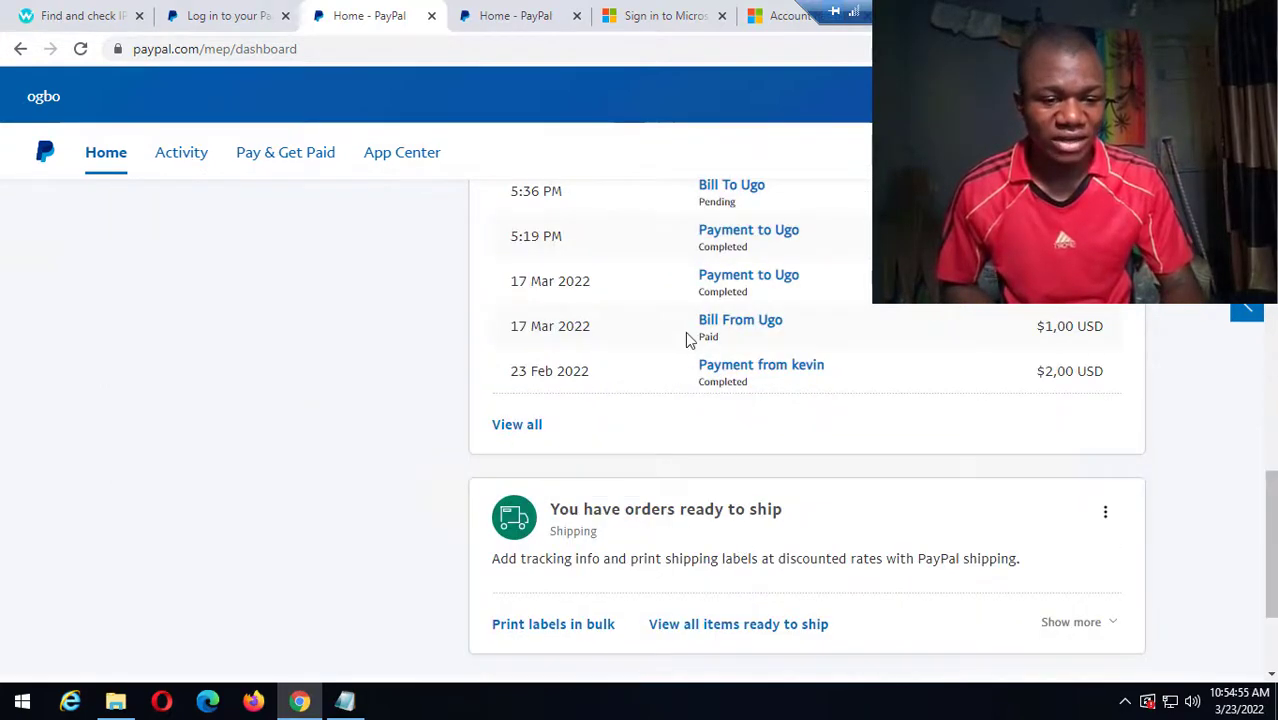
pyautogui.scroll(2, 684, 328)
pyautogui.scroll(1, 491, 439)
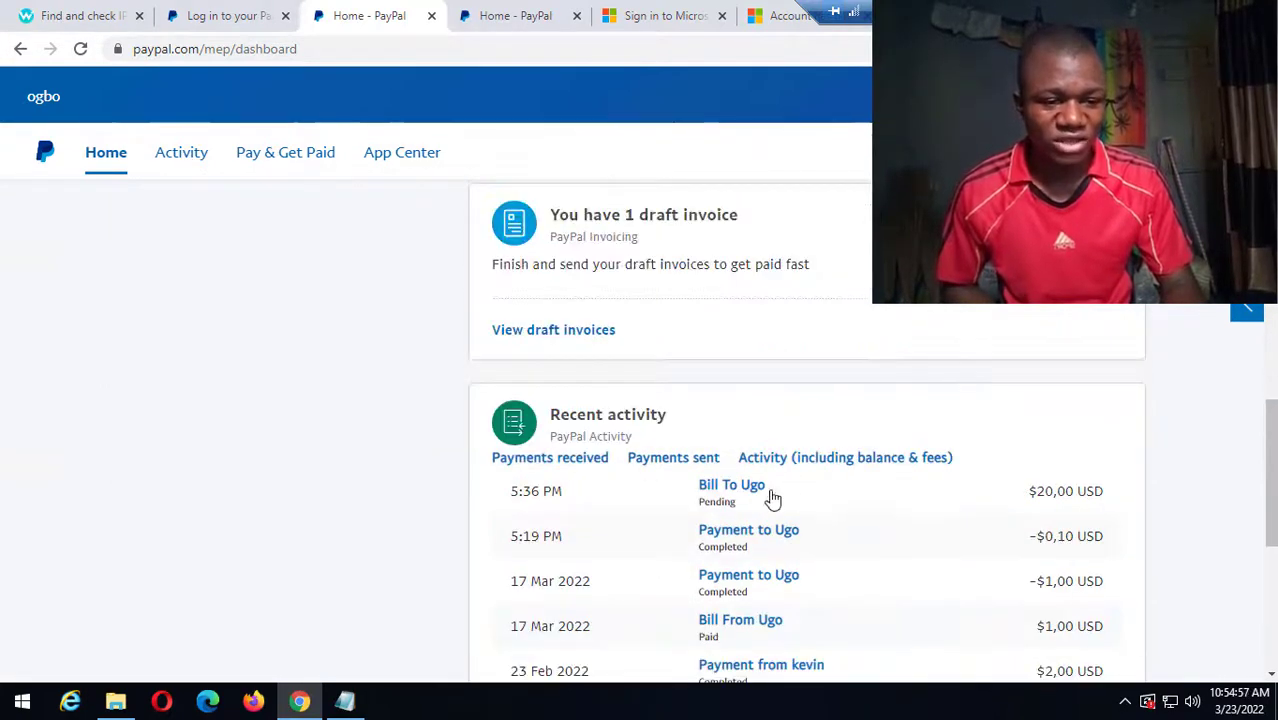
pyautogui.scroll(5, 684, 533)
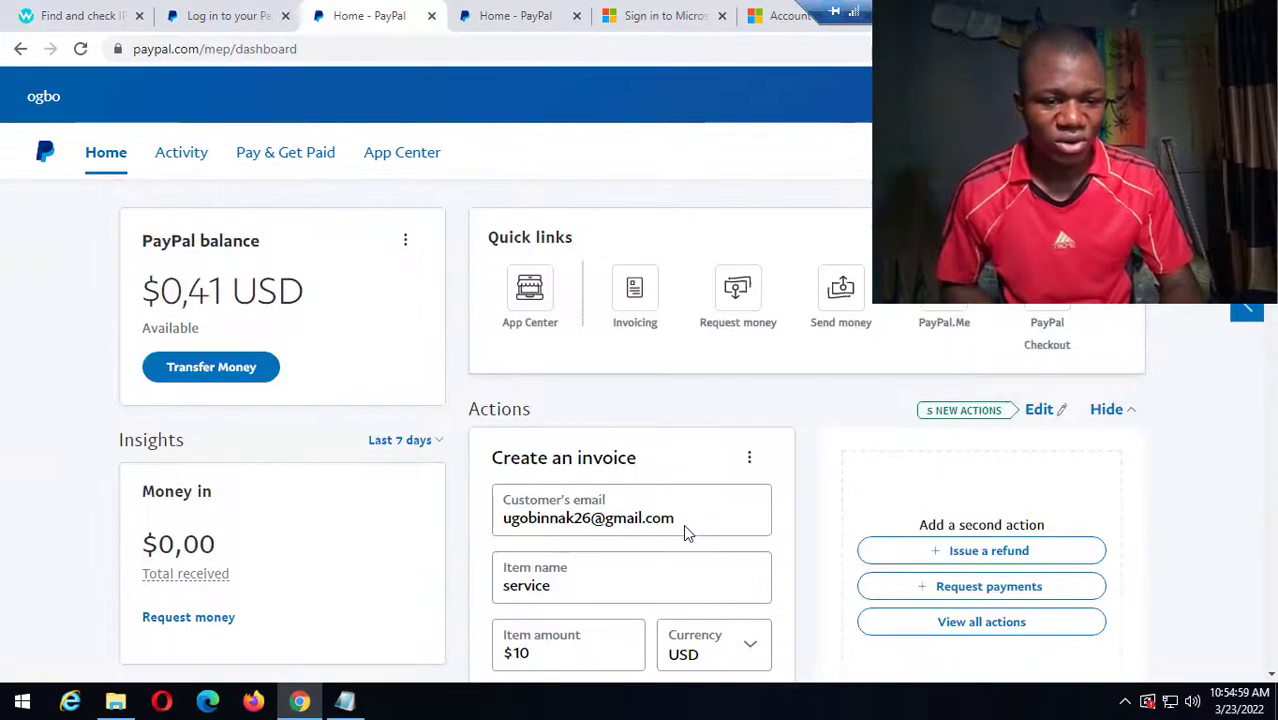
pyautogui.scroll(-2, 696, 549)
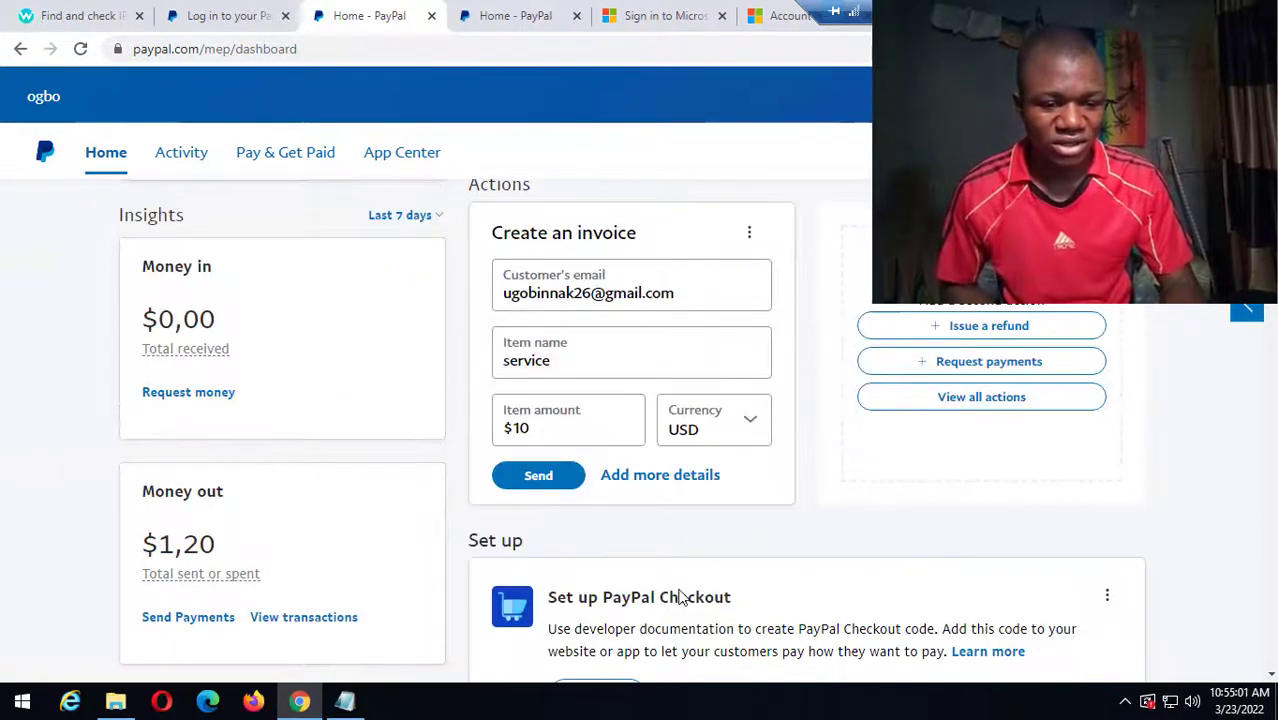
pyautogui.scroll(-5, 678, 597)
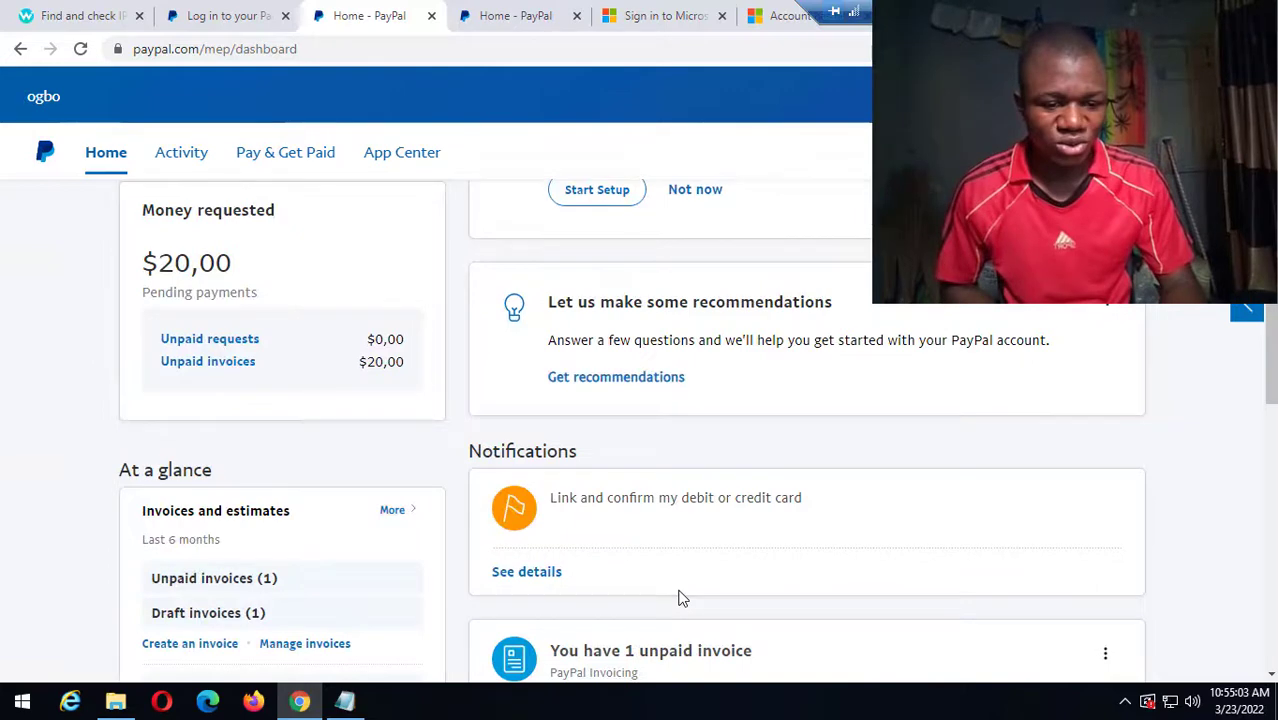
pyautogui.scroll(-1, 678, 597)
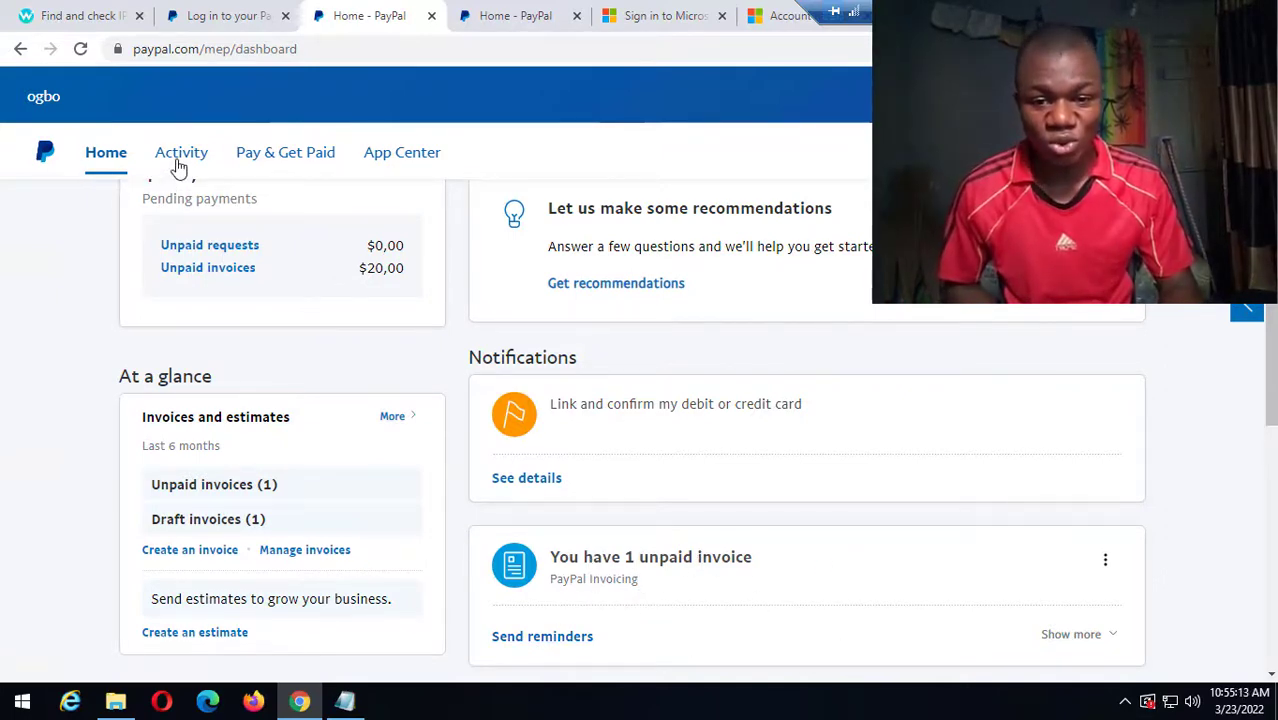
# Open All Transactions from the Activity menu and scroll through the list.
pyautogui.moveTo(180, 165)
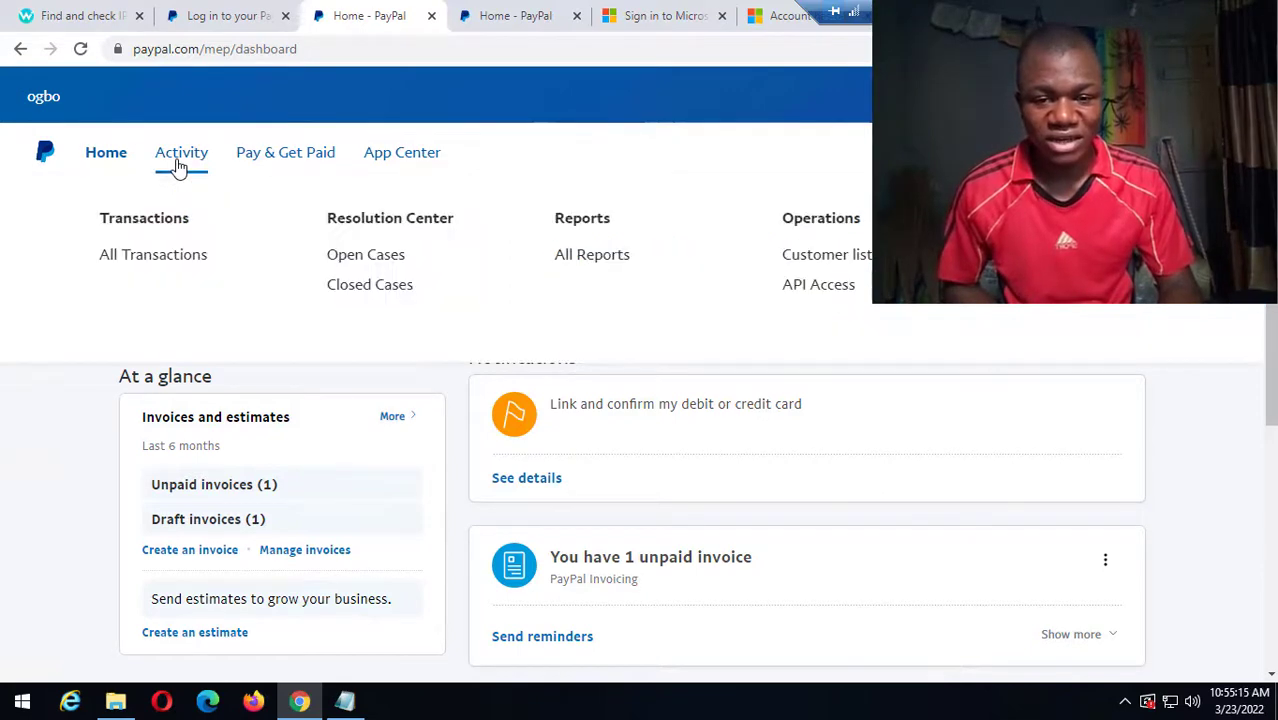
pyautogui.click(171, 268)
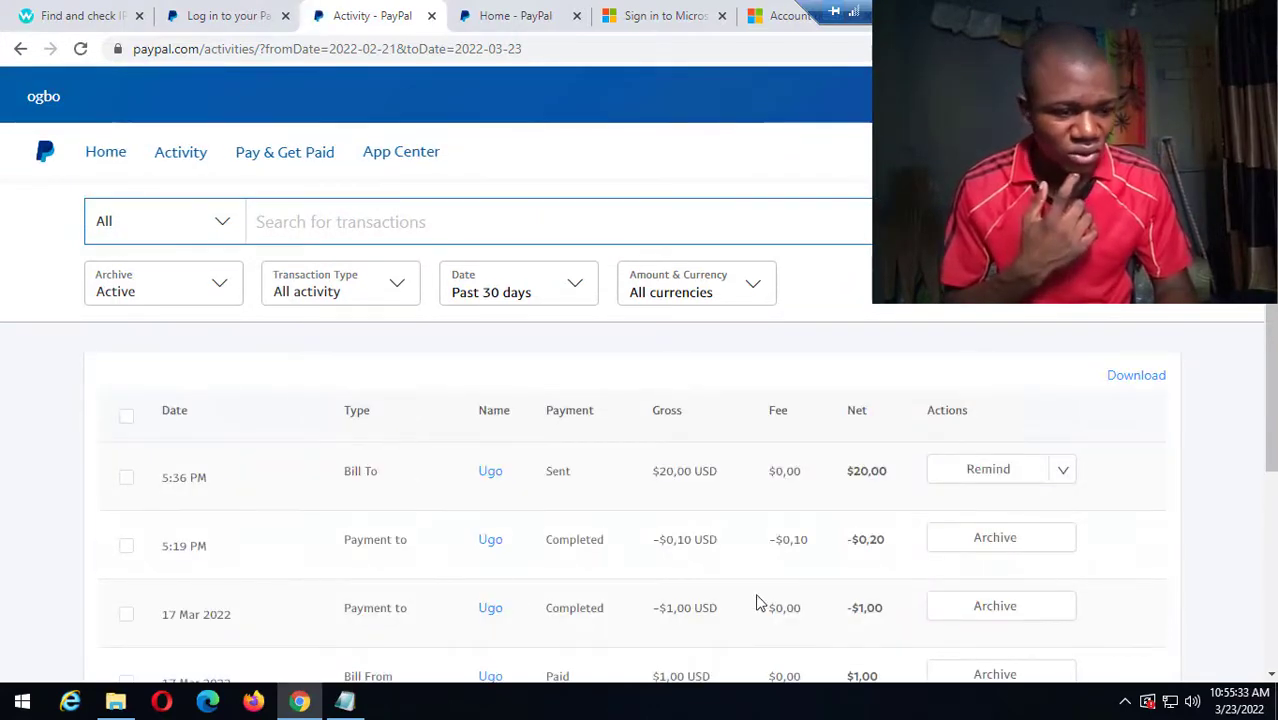
pyautogui.scroll(-1, 1081, 591)
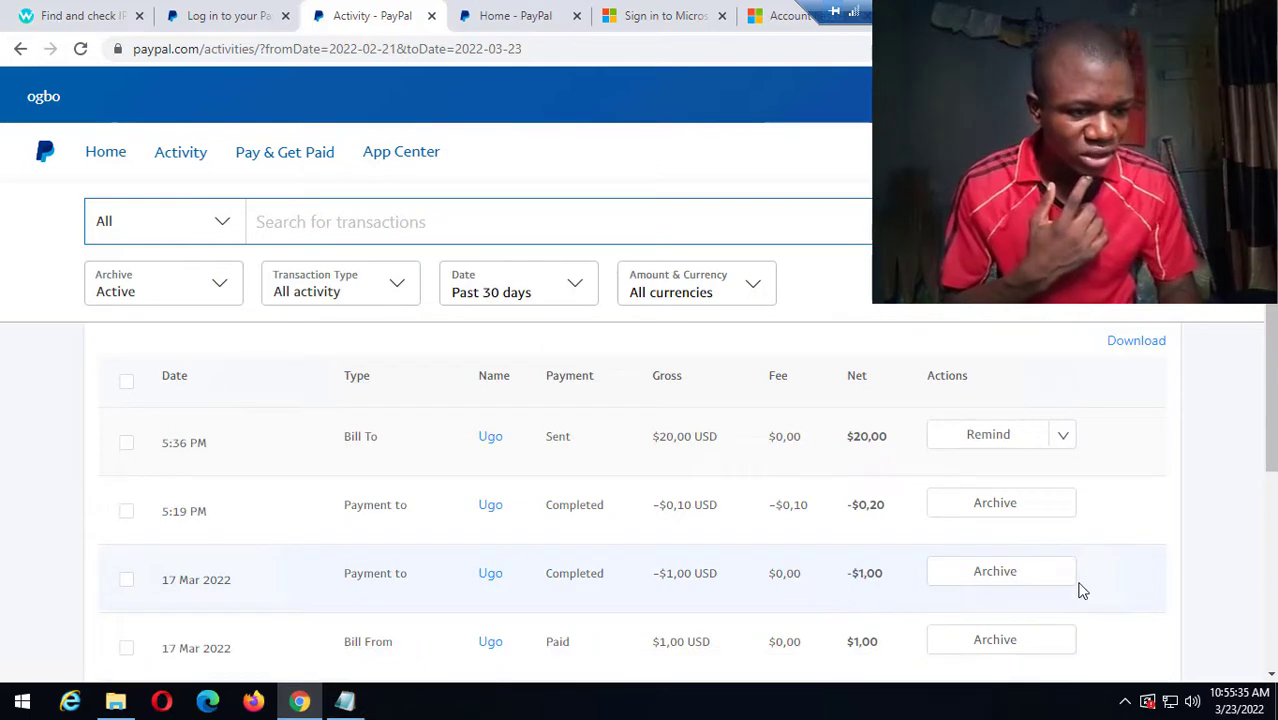
pyautogui.scroll(-3, 1081, 591)
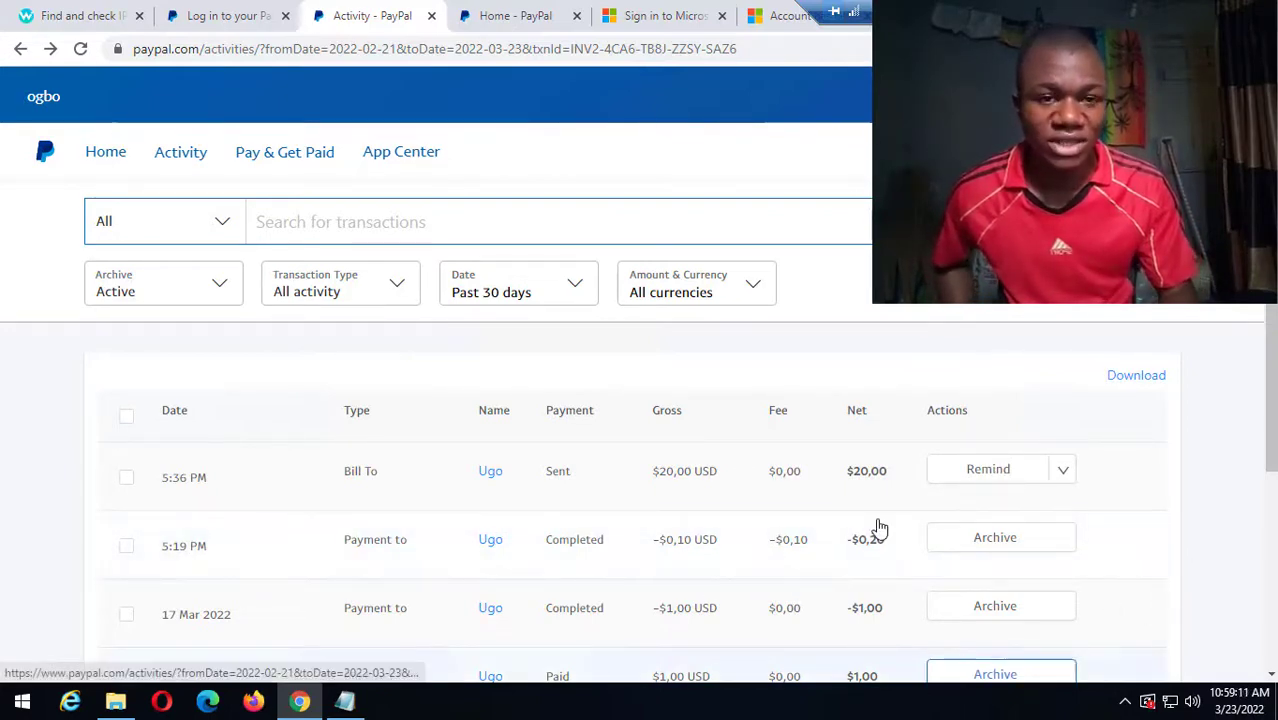
pyautogui.scroll(-1, 879, 527)
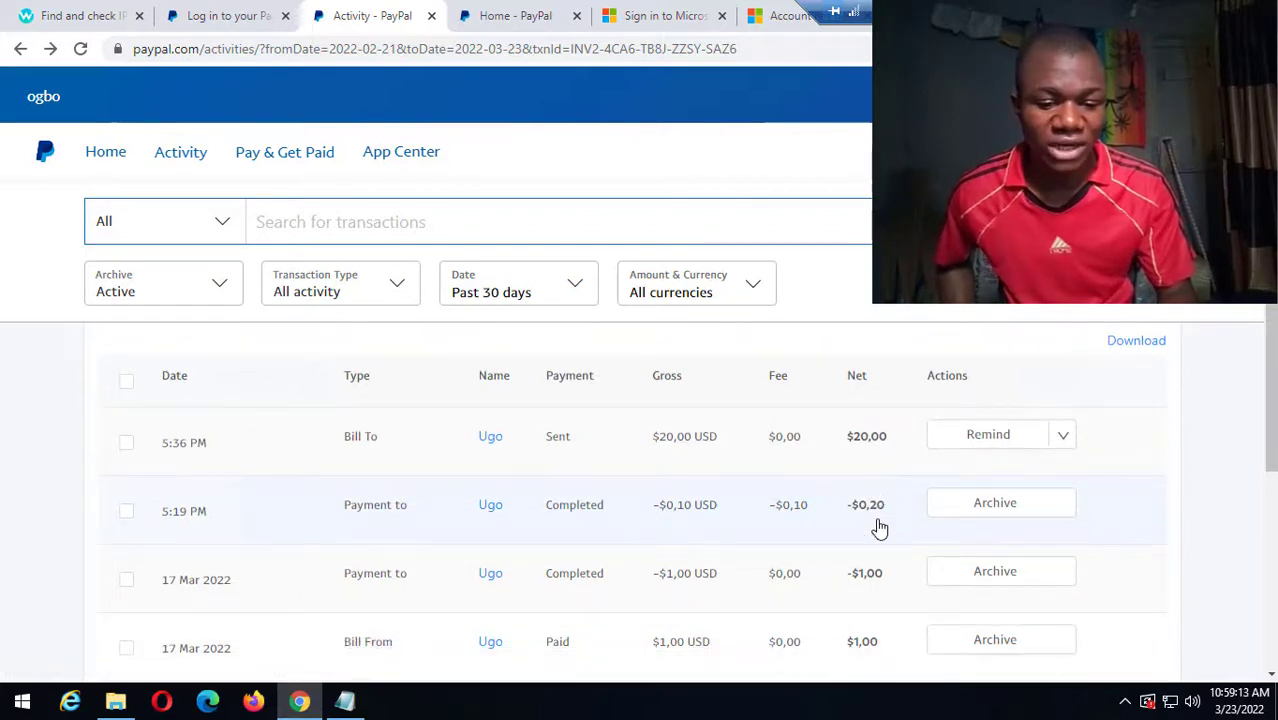
pyautogui.scroll(-1, 879, 527)
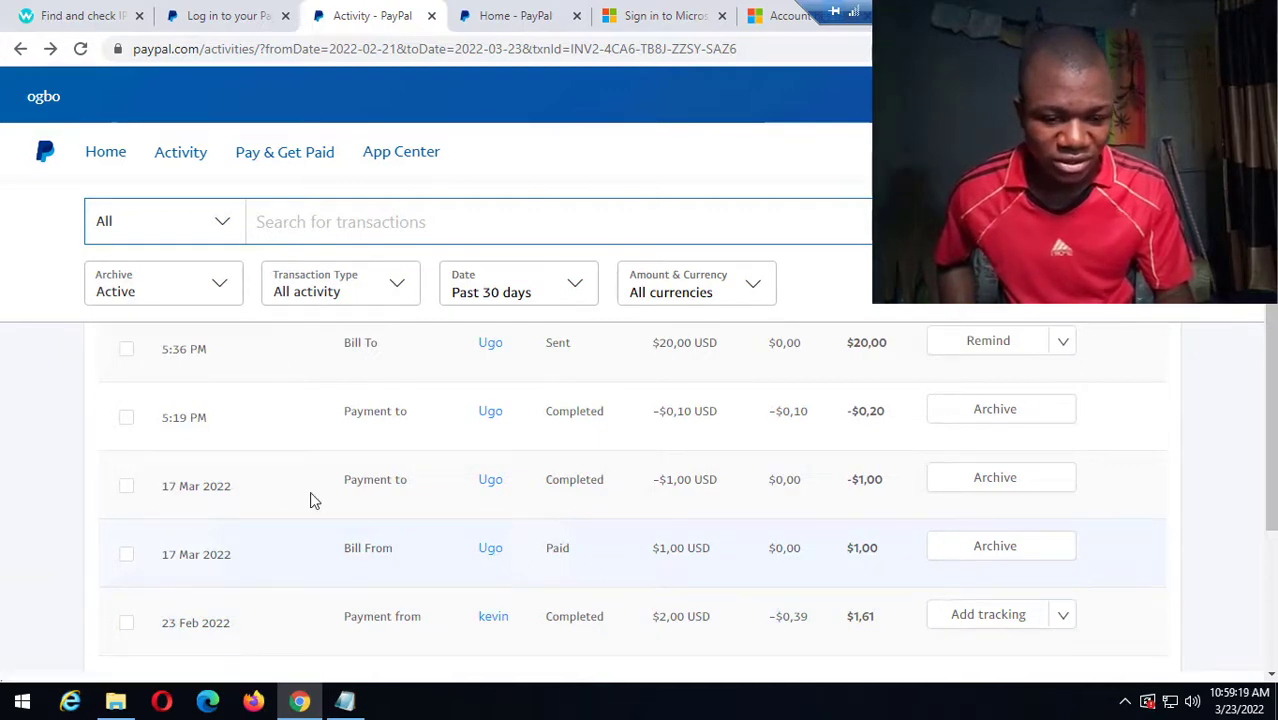
# Highlight the 17 Mar 2022 payment's details, $1,00 USD amount and payee, then return Home.
pyautogui.moveTo(308, 500); pyautogui.dragTo(676, 490)
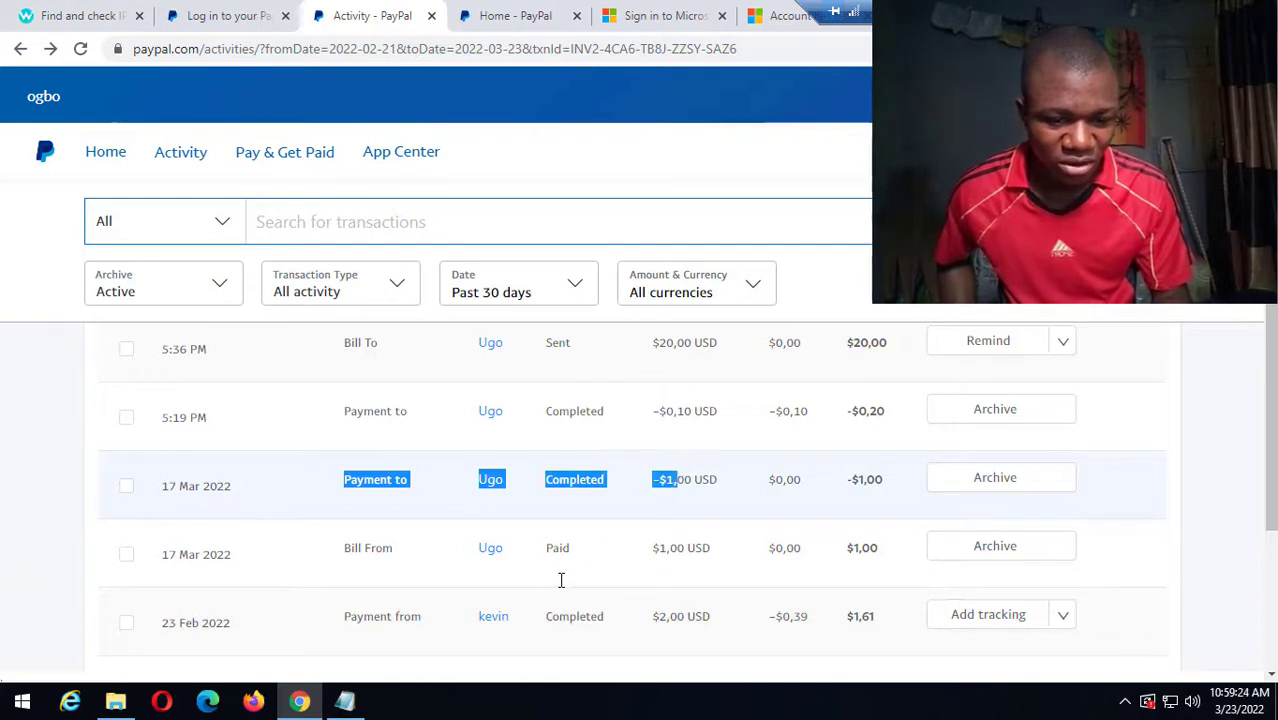
pyautogui.click(699, 563)
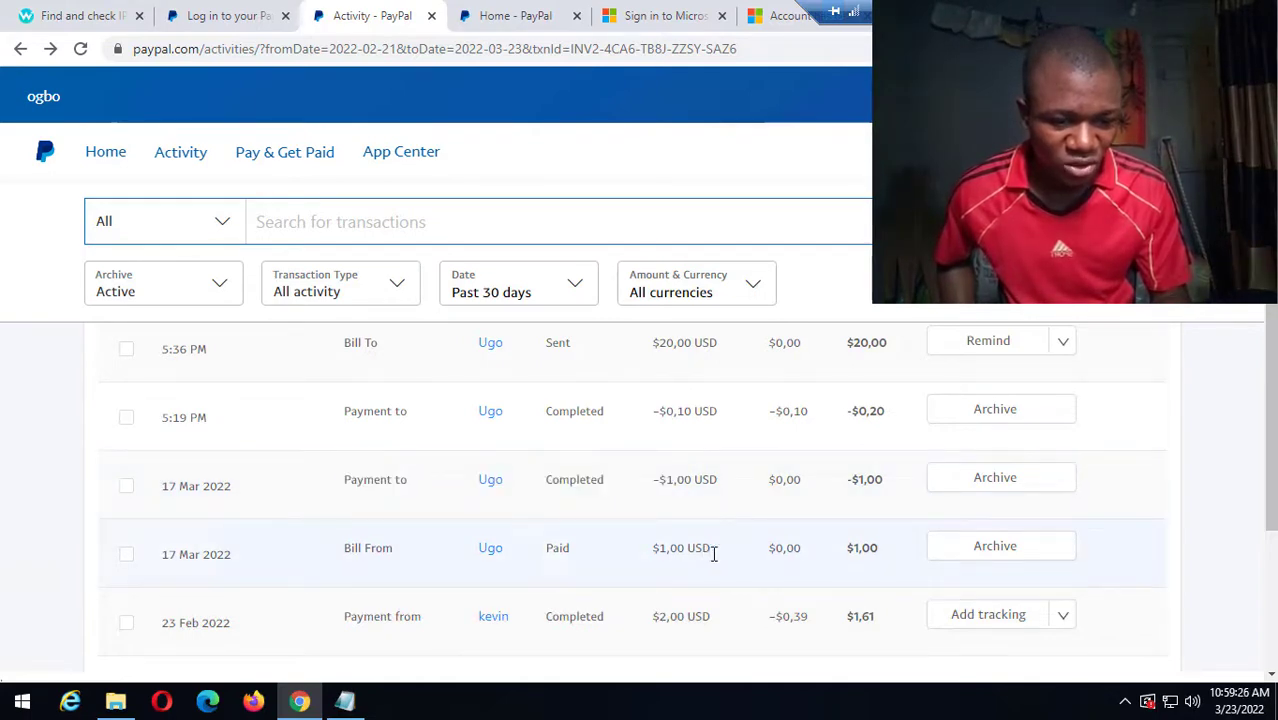
pyautogui.tripleClick(694, 557)
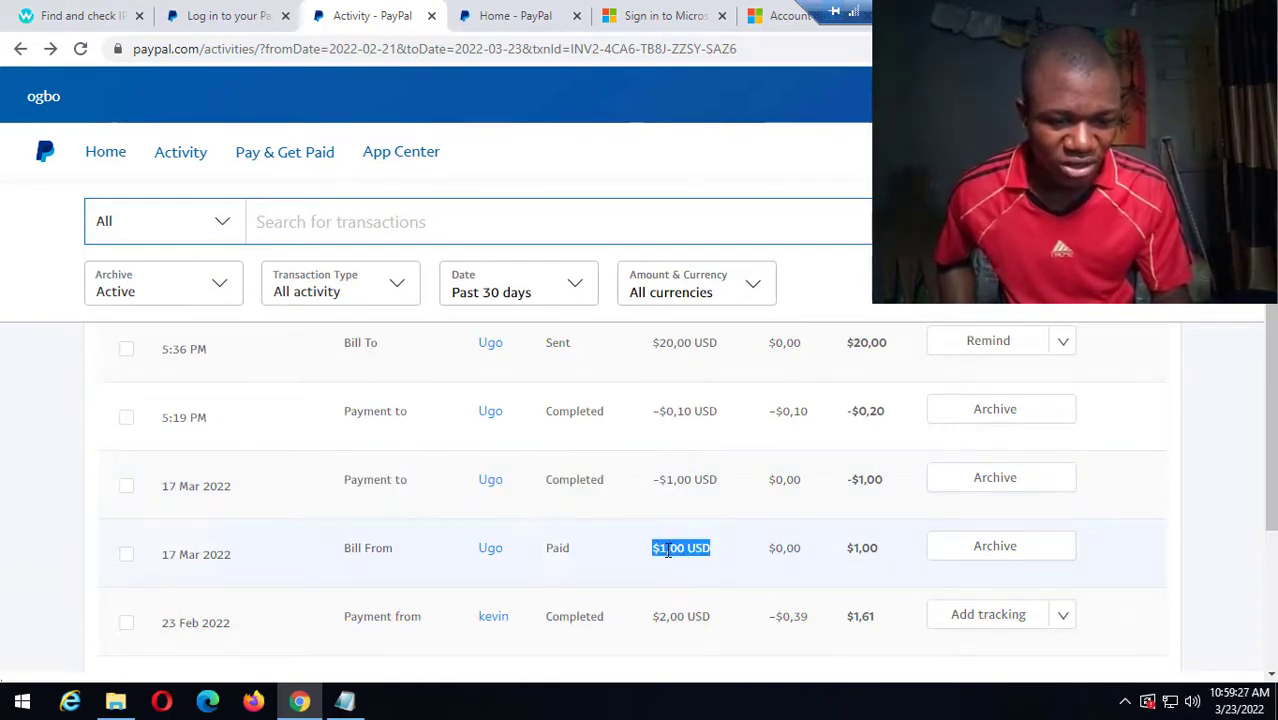
pyautogui.moveTo(594, 478); pyautogui.dragTo(442, 491)
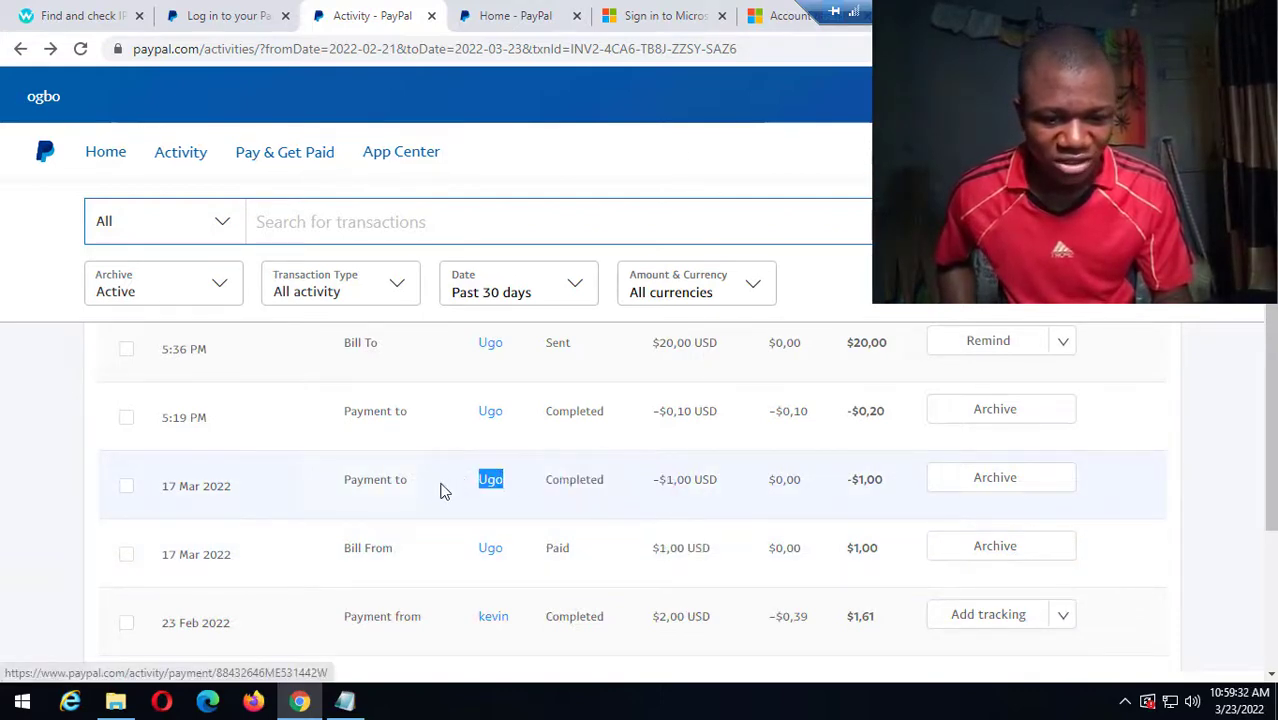
pyautogui.click(672, 565)
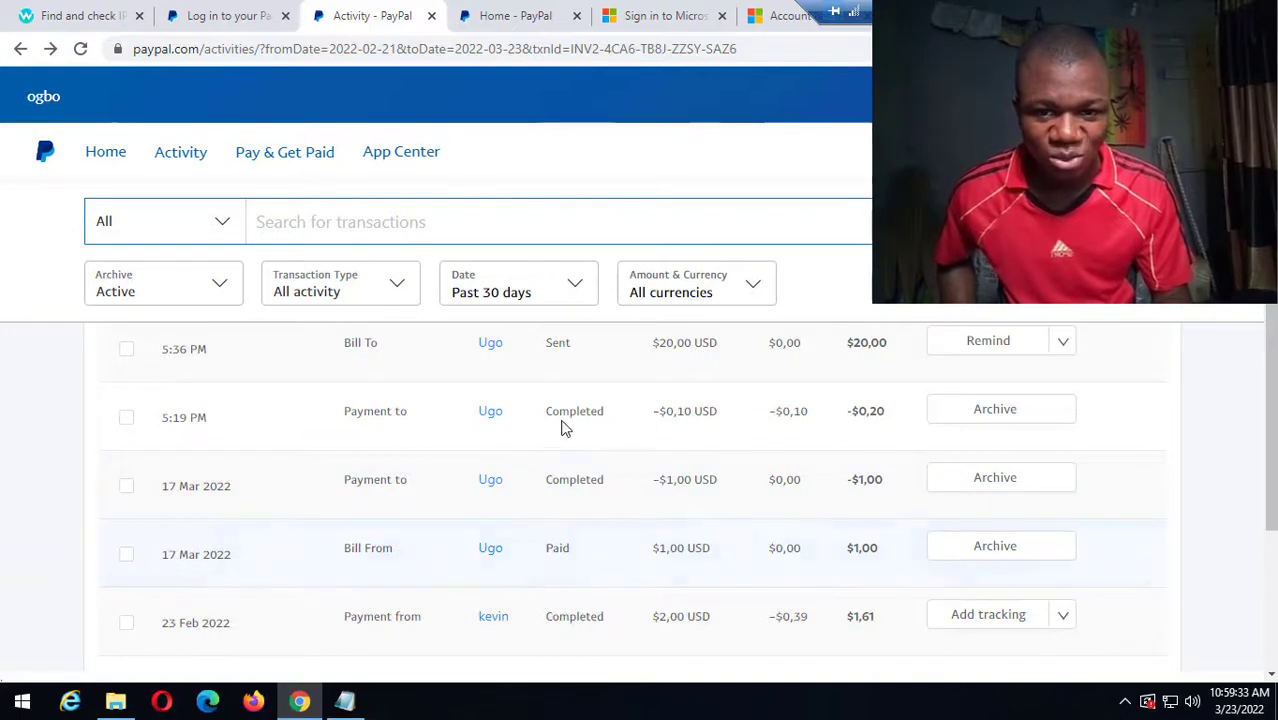
pyautogui.click(105, 156)
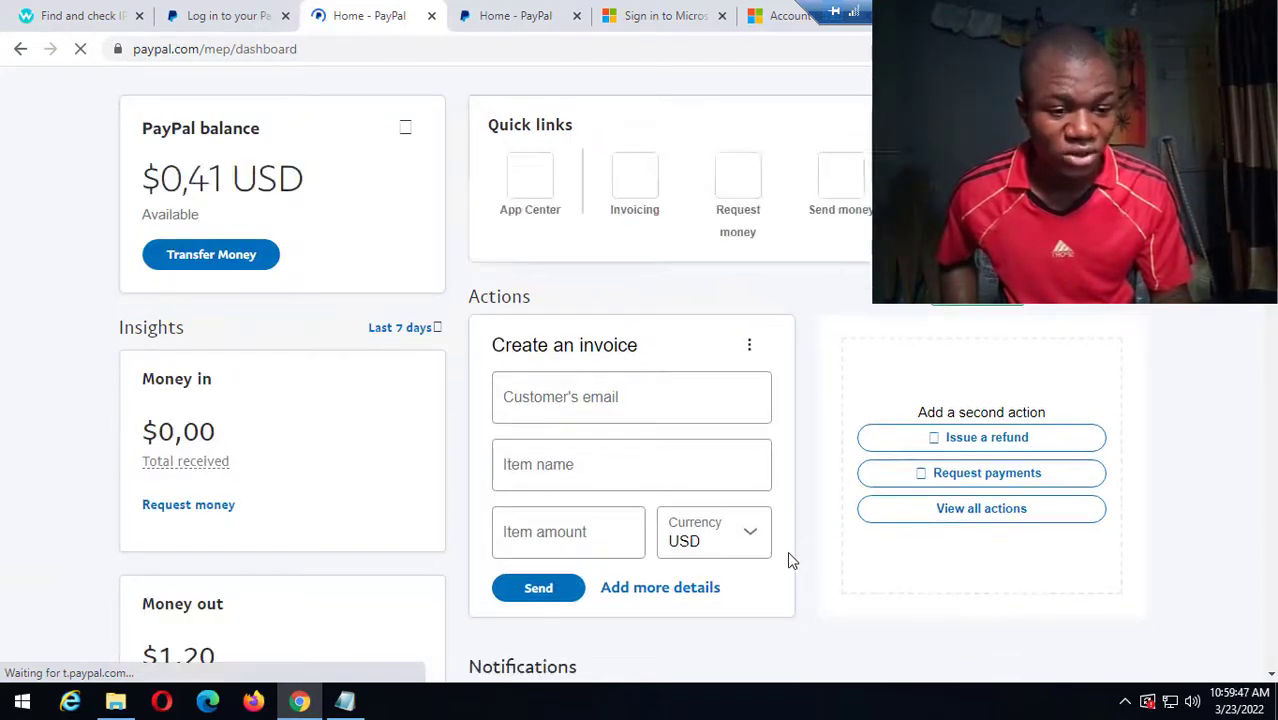
# Expand the 1 unpaid invoice notice to view the $20,00 bill, then collapse it.
pyautogui.scroll(-3, 790, 560)
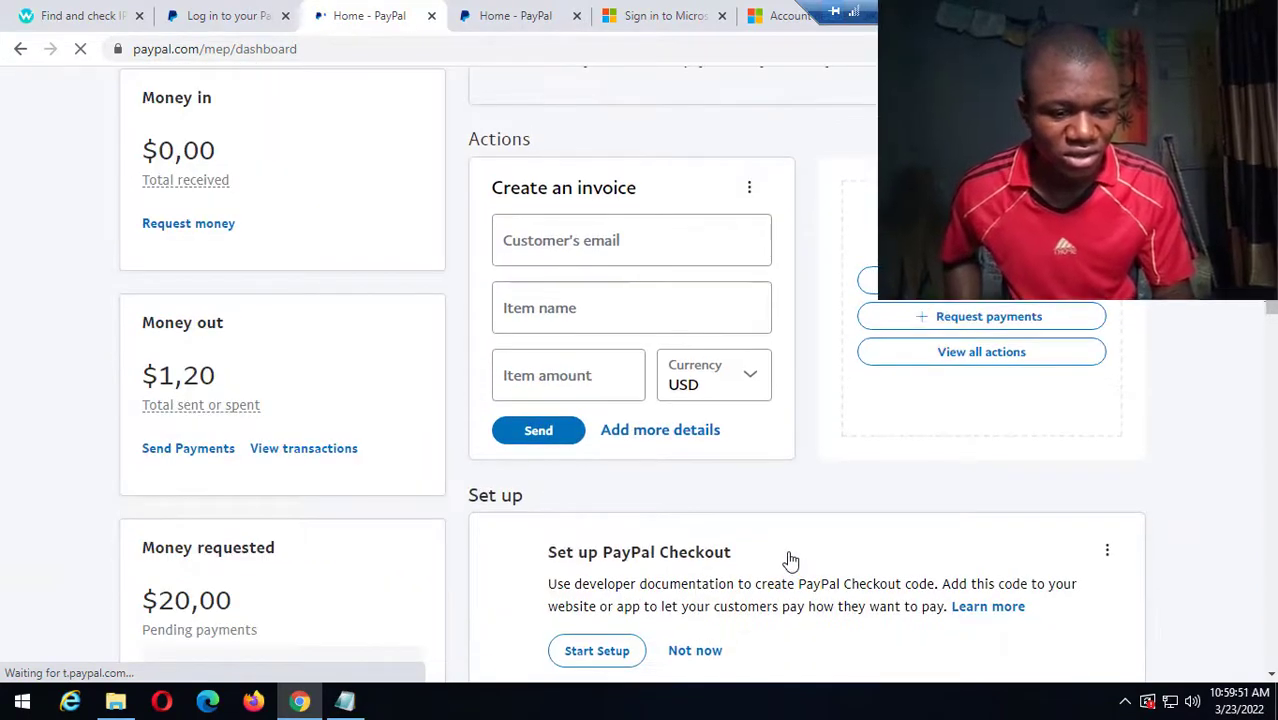
pyautogui.scroll(-3, 790, 560)
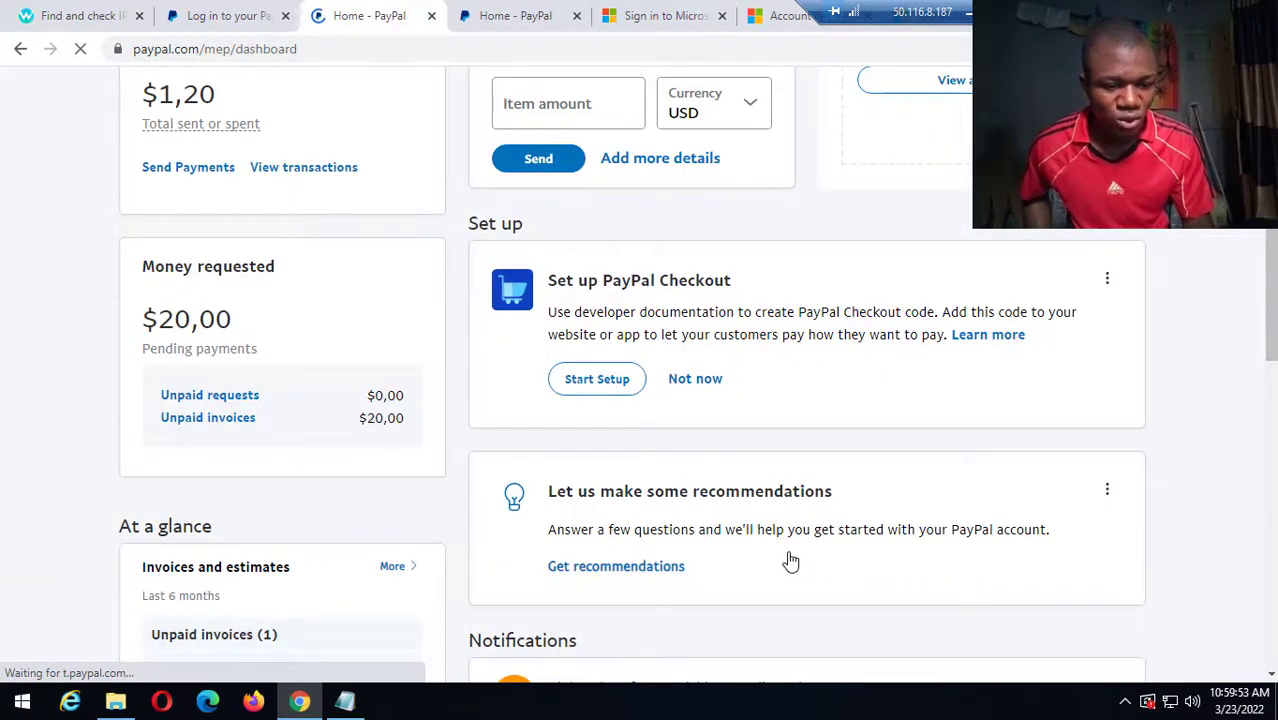
pyautogui.scroll(-6, 790, 560)
pyautogui.scroll(-2, 790, 562)
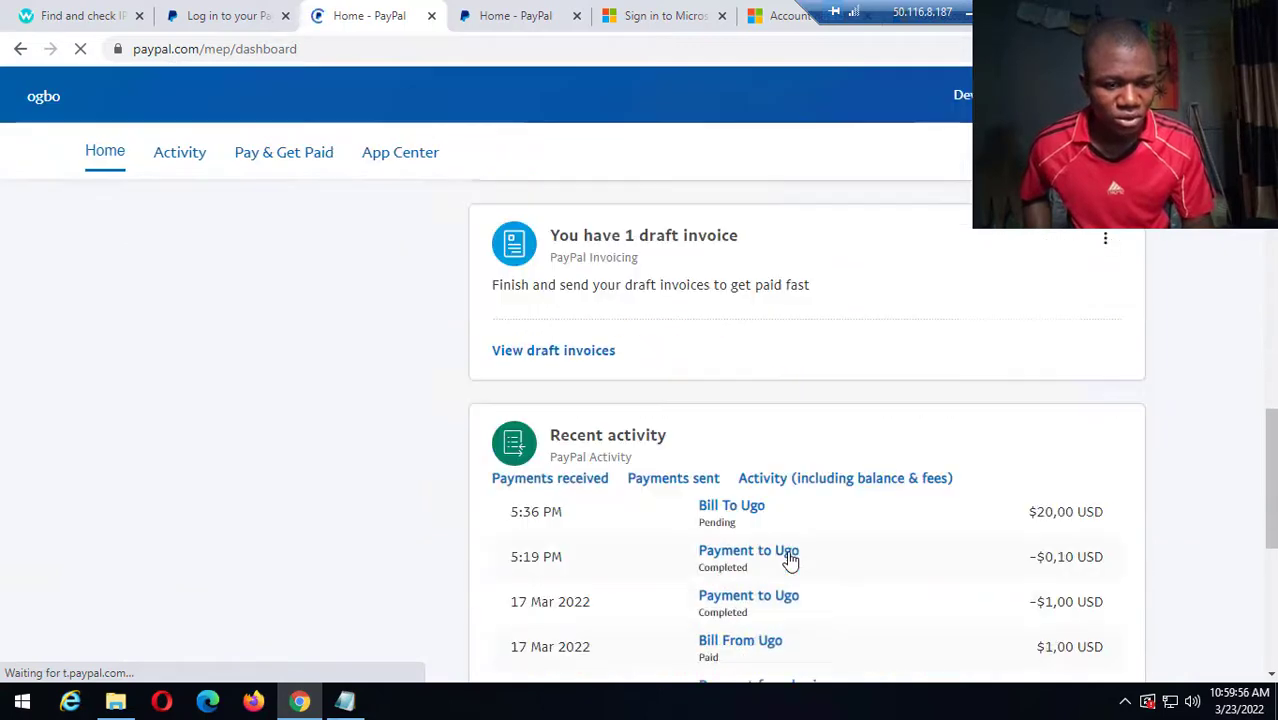
pyautogui.scroll(2, 790, 560)
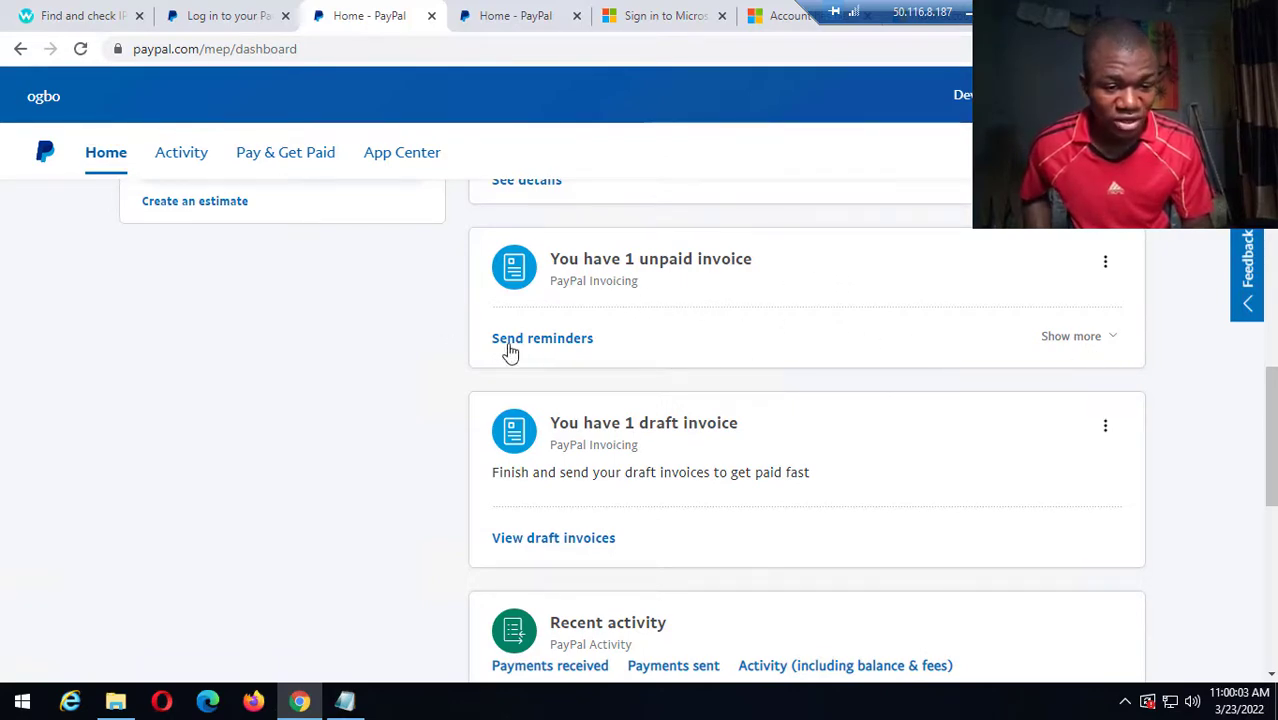
pyautogui.click(1095, 340)
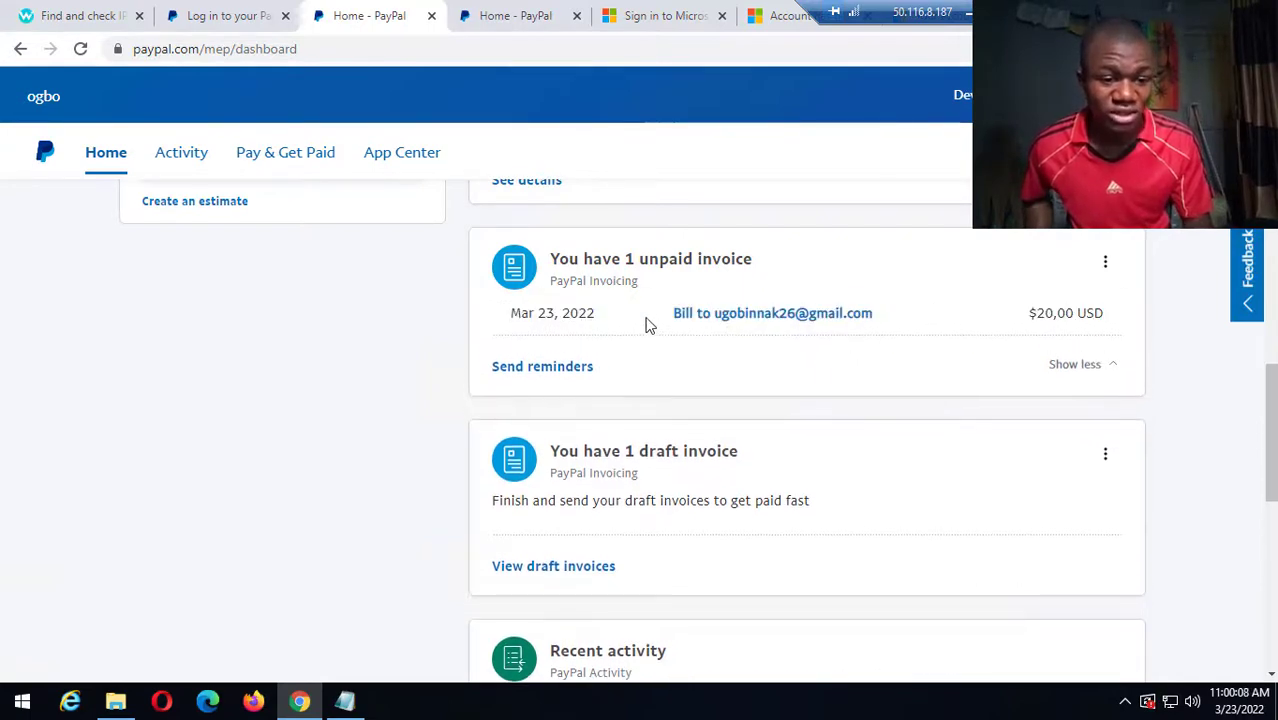
pyautogui.moveTo(673, 313); pyautogui.dragTo(1110, 330)
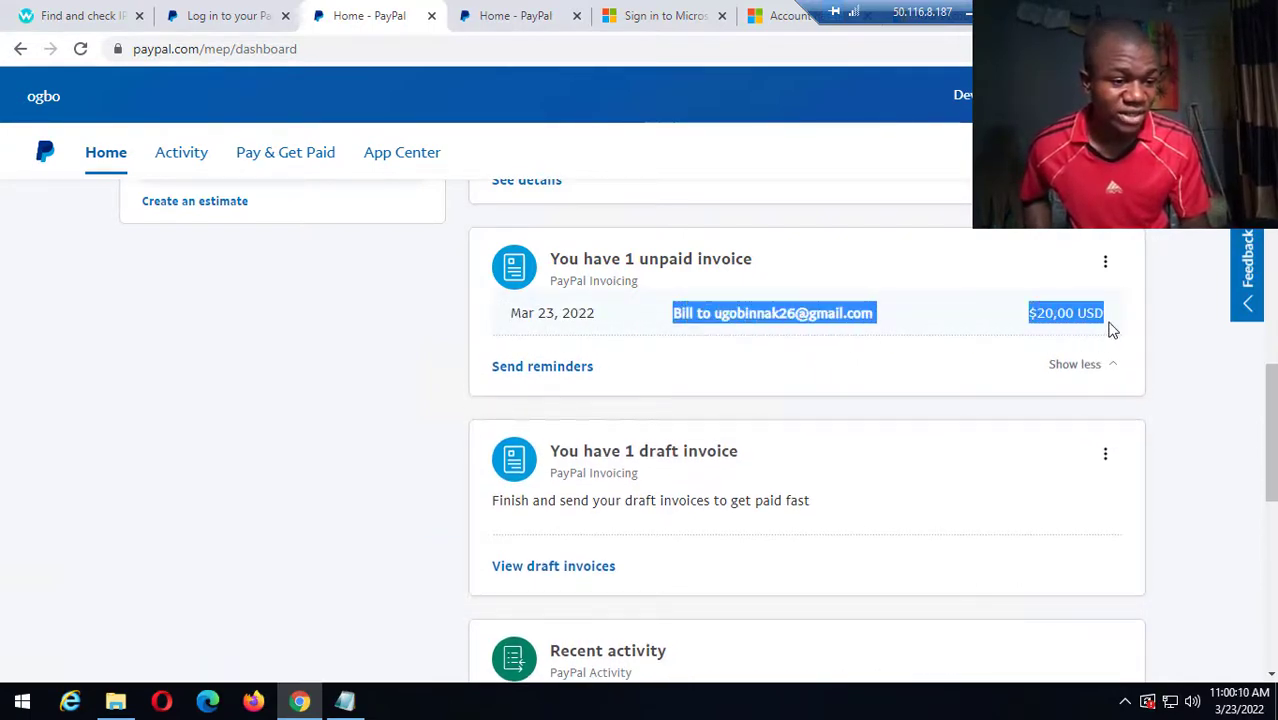
pyautogui.click(1090, 373)
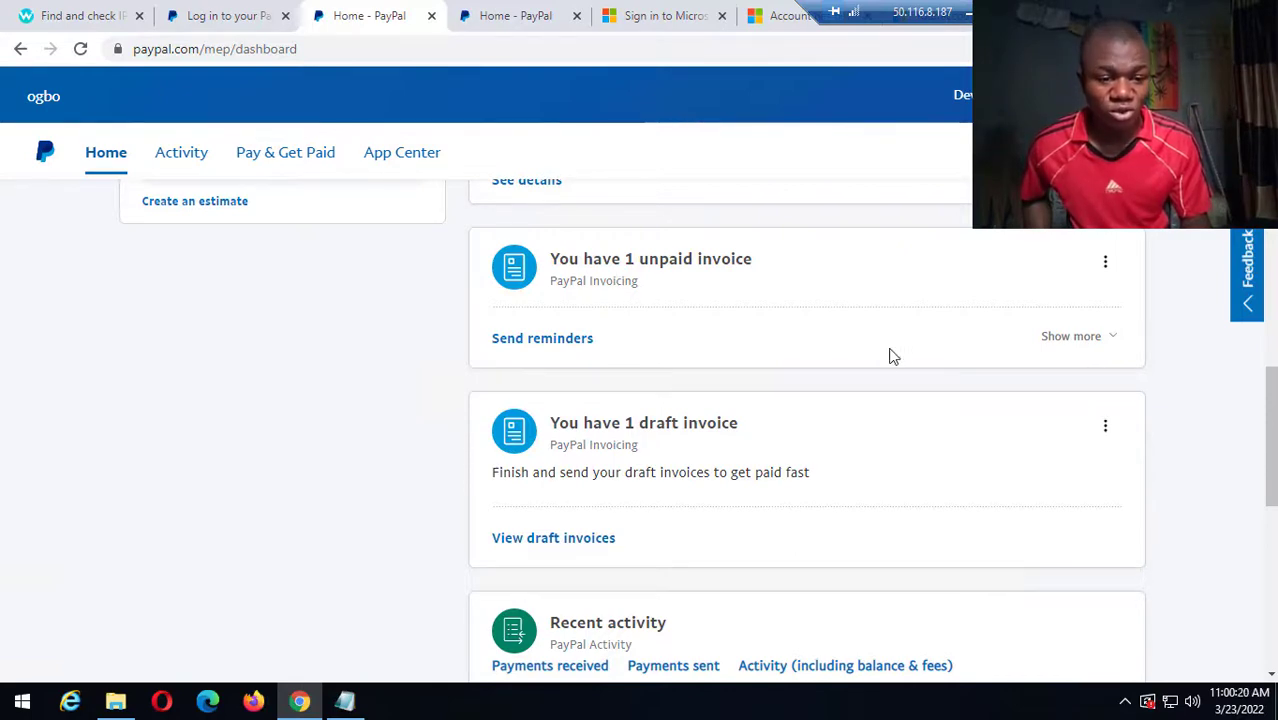
pyautogui.scroll(5, 884, 358)
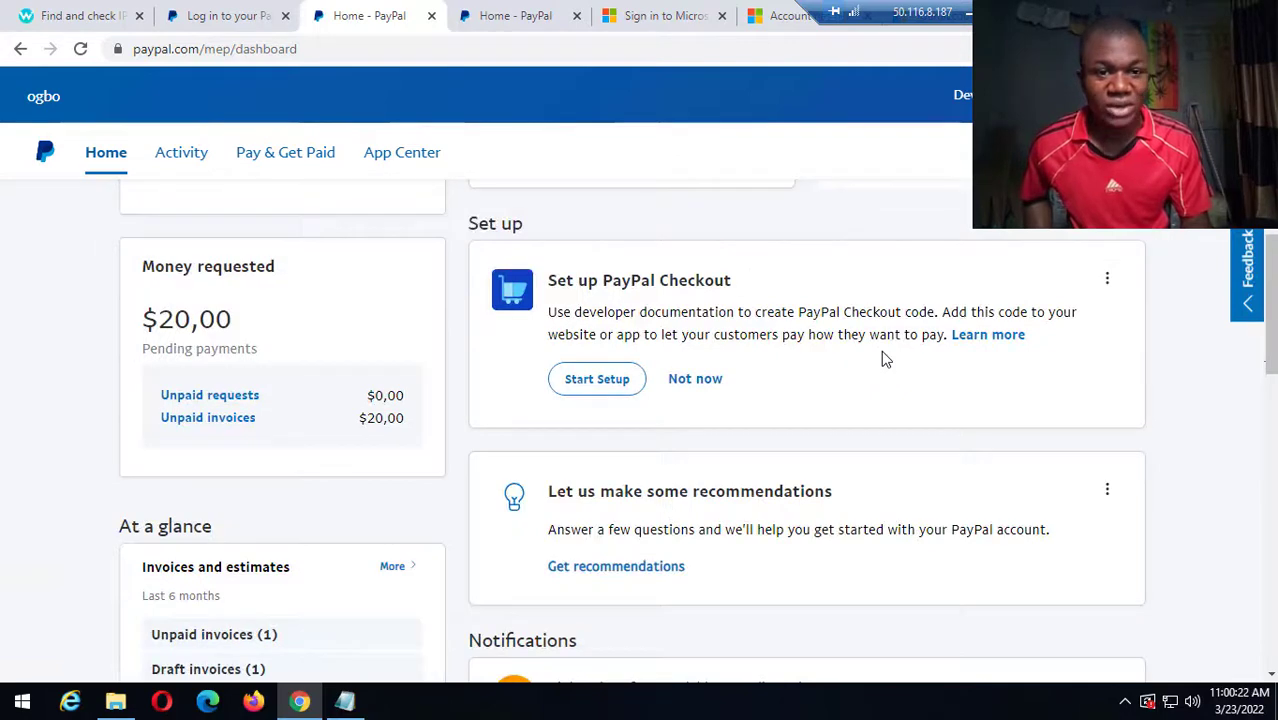